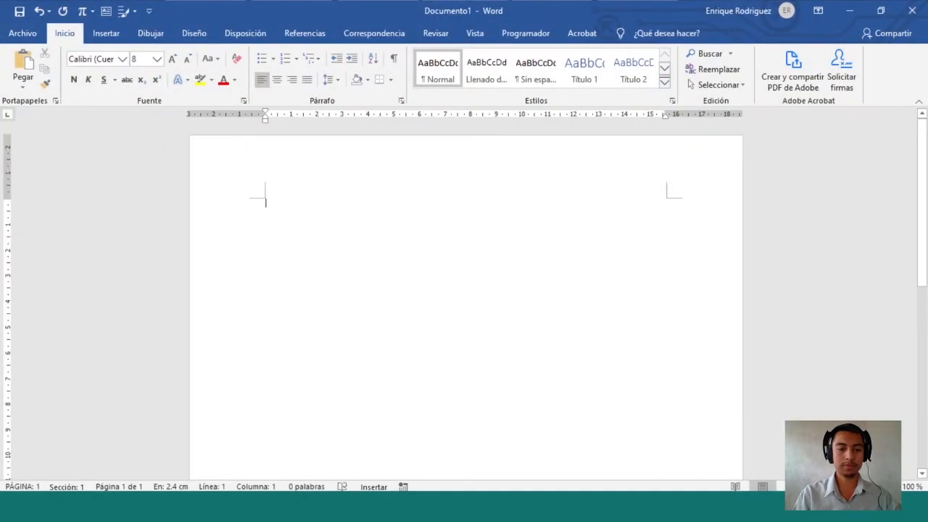
# Snip the Portapapeles, Fuente, Párrafo and Estilos groups of the Home ribbon
pyautogui.press('super+shift+s')
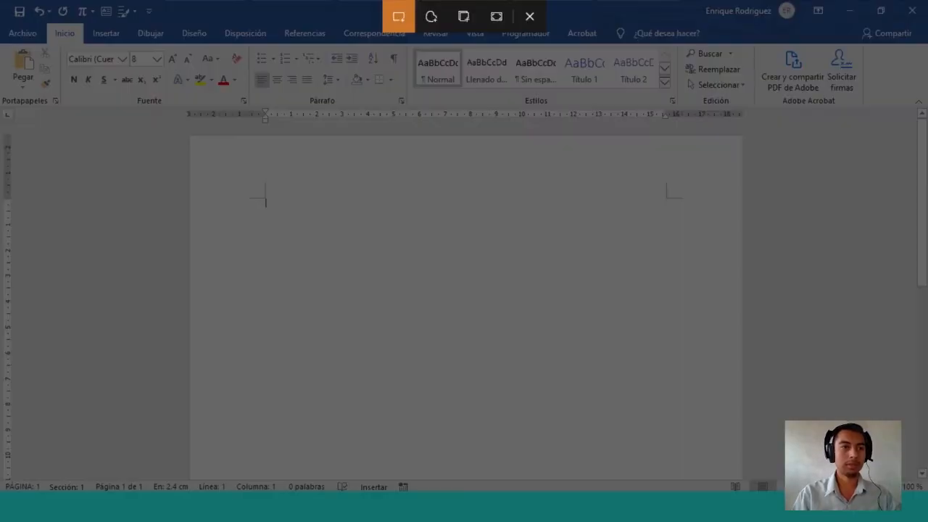
pyautogui.moveTo(0, 93); pyautogui.dragTo(56, 107)
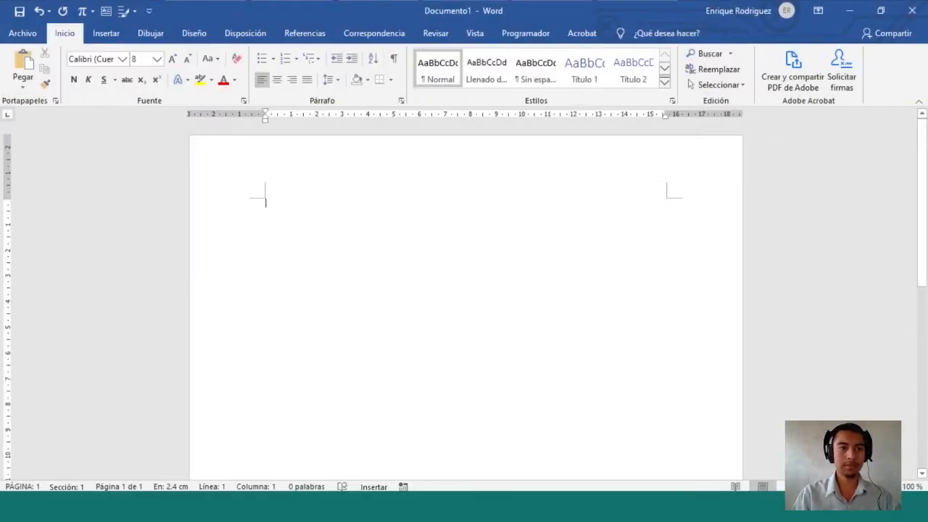
pyautogui.press('super+shift+s')
pyautogui.moveTo(135, 96); pyautogui.dragTo(169, 105)
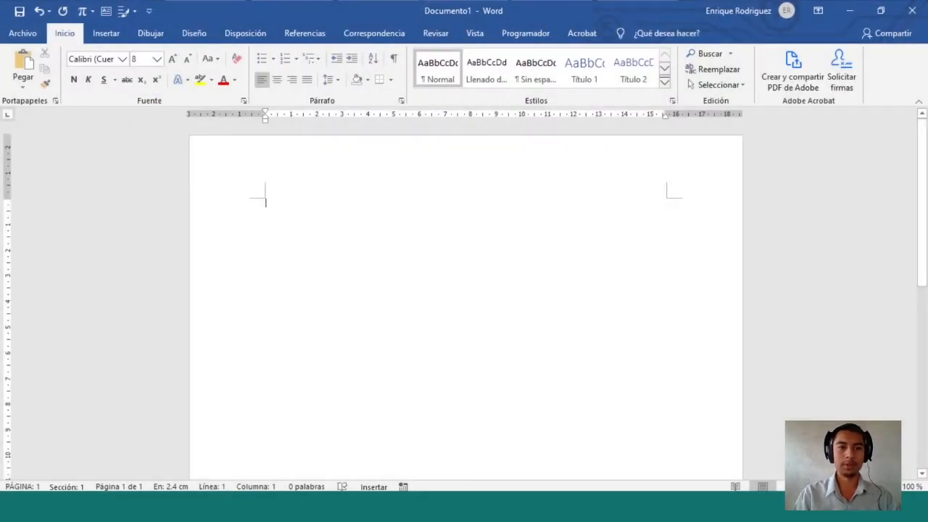
pyautogui.press('super+shift+s')
pyautogui.moveTo(304, 107); pyautogui.dragTo(342, 97)
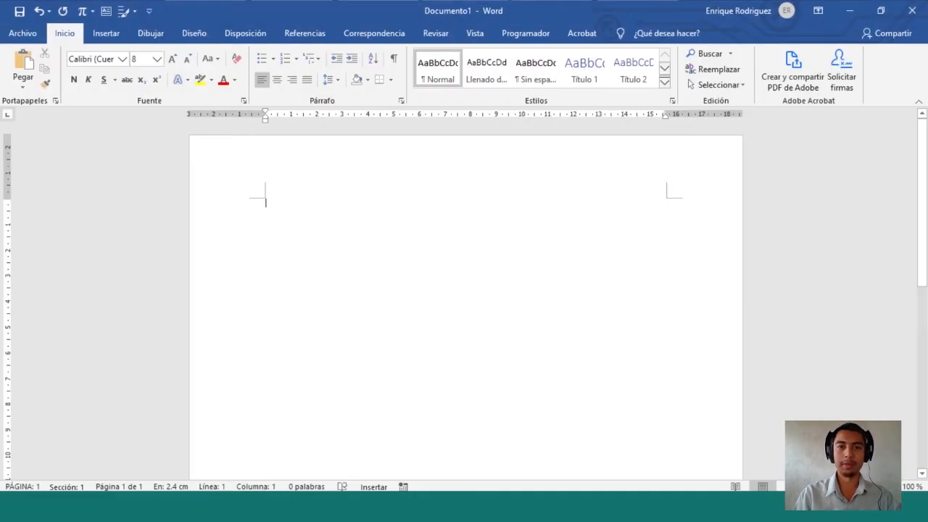
pyautogui.press('super+shift+s')
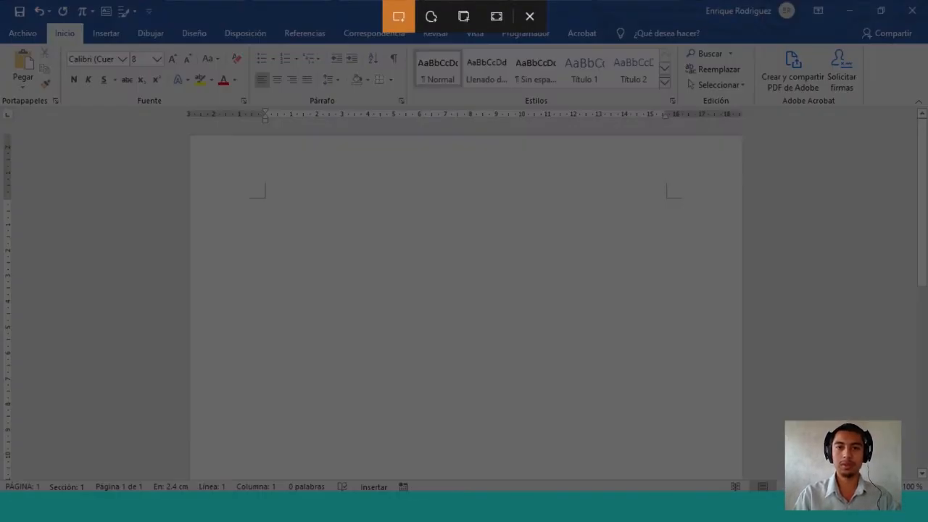
pyautogui.moveTo(522, 107); pyautogui.dragTo(556, 96)
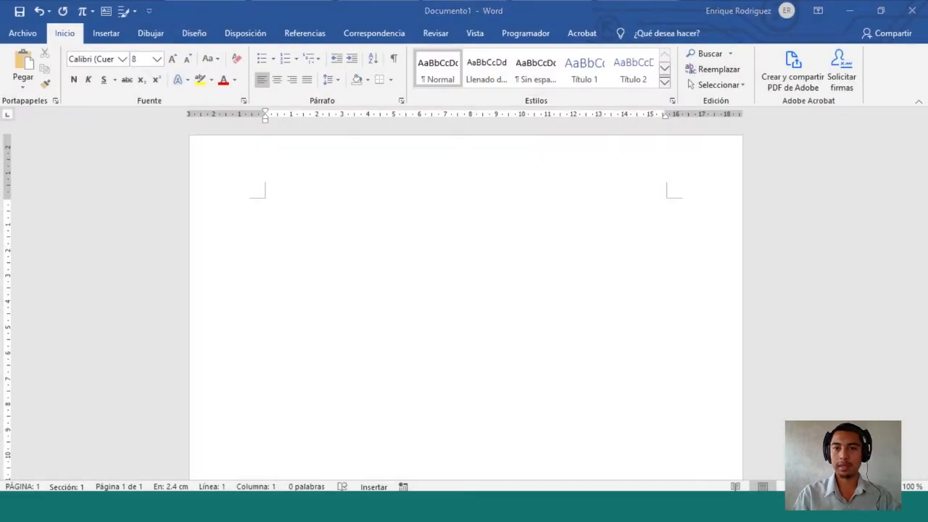
# Snip the Edición area and the Adobe Acrobat group
pyautogui.press('super+shift+s')
pyautogui.moveTo(701, 109); pyautogui.dragTo(735, 94)
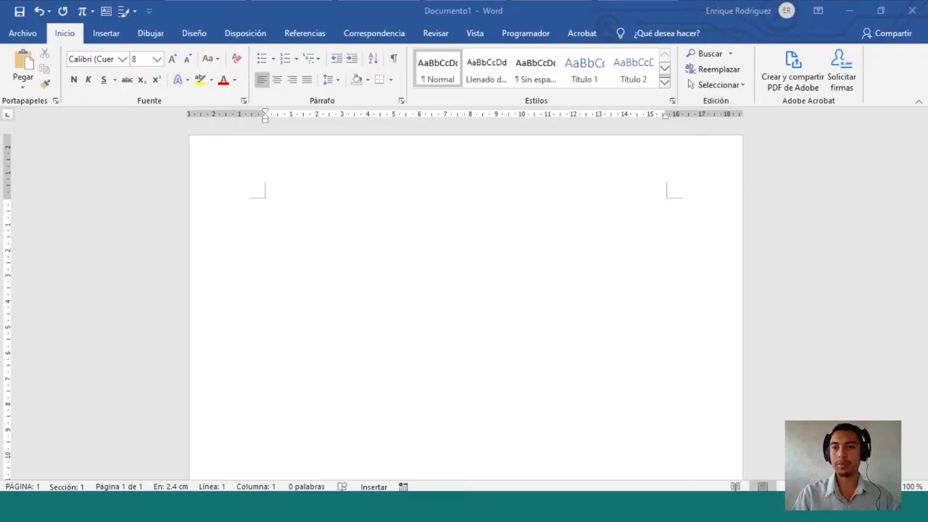
pyautogui.press('super+s')
pyautogui.press('Escape')
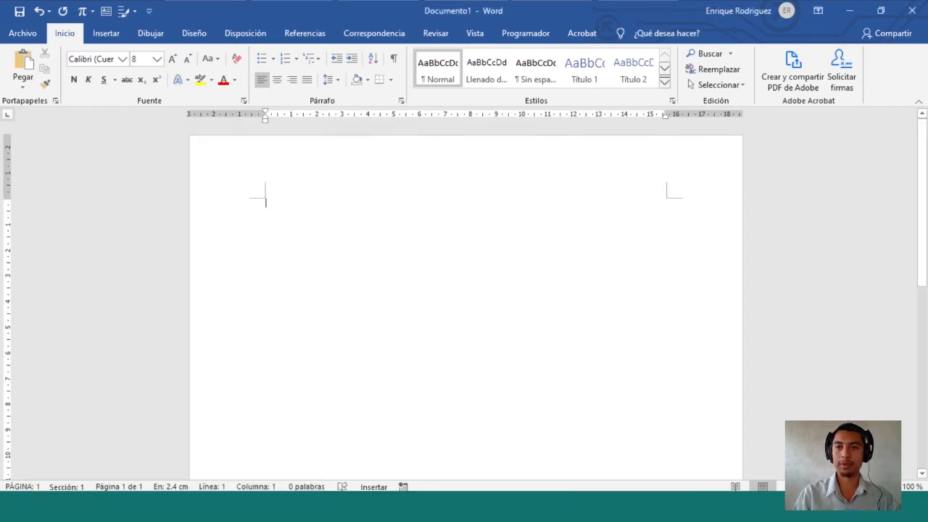
pyautogui.press('super+shift+s')
pyautogui.moveTo(776, 108)
pyautogui.mouseDown()
pyautogui.moveTo(855, 94)
pyautogui.moveTo(846, 95)
pyautogui.mouseUp()
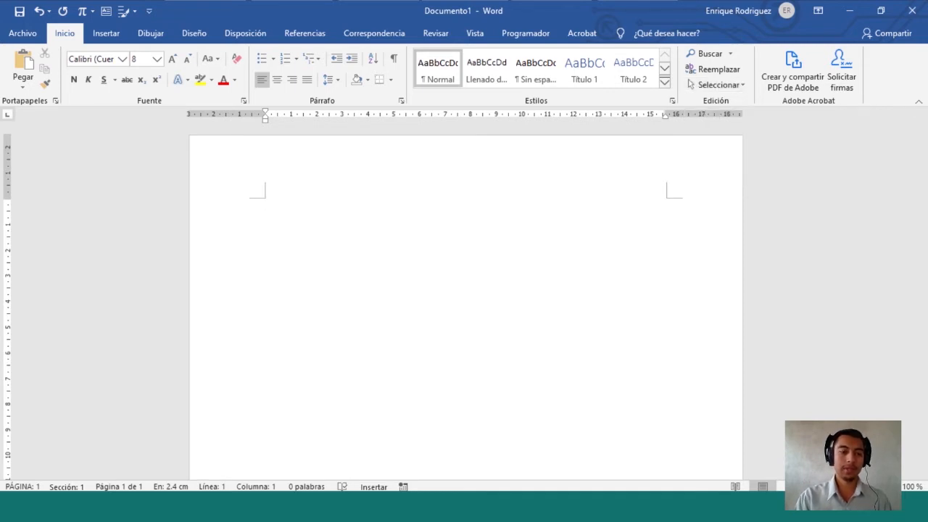
# Snip the list formatting options, the text colour option and the font name box
pyautogui.press('super+shift+s')
pyautogui.moveTo(250, 93); pyautogui.dragTo(320, 71)
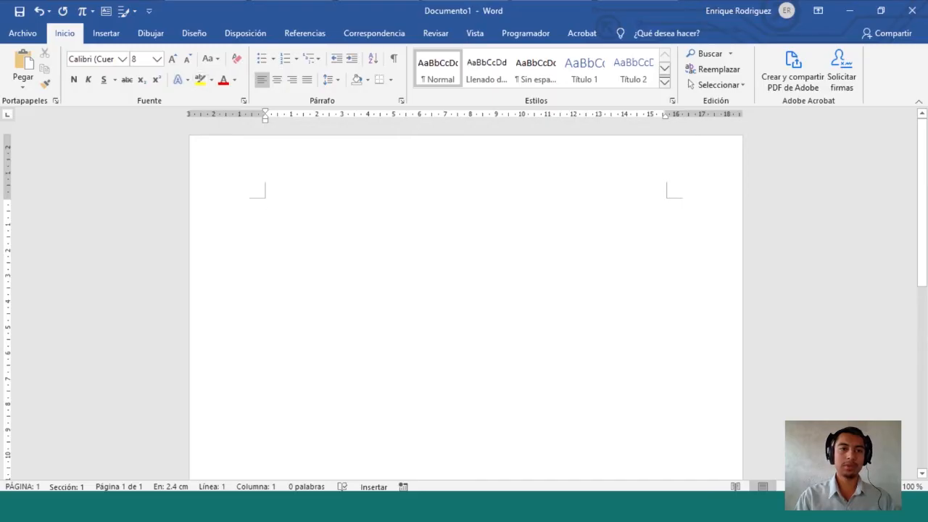
pyautogui.press('super+s')
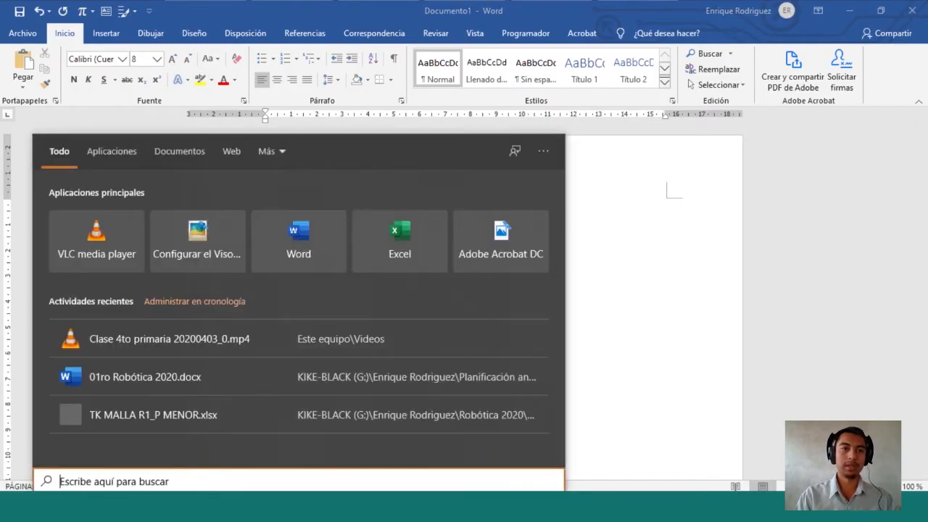
pyautogui.press('Escape')
pyautogui.press('super+shift+s')
pyautogui.moveTo(217, 71); pyautogui.dragTo(239, 92)
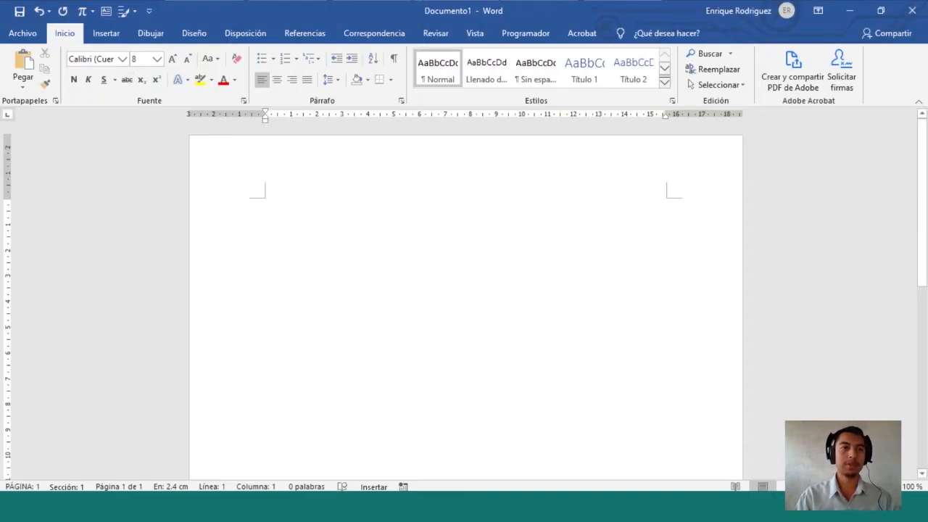
pyautogui.press('super+shift+s')
pyautogui.moveTo(128, 70); pyautogui.dragTo(65, 49)
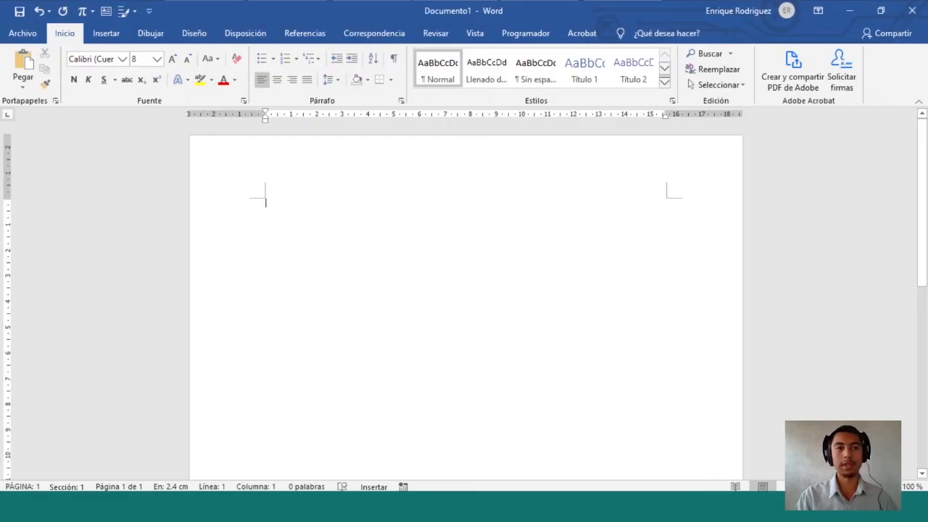
# Browse the font list, then close it without changing the font
pyautogui.click(123, 60)
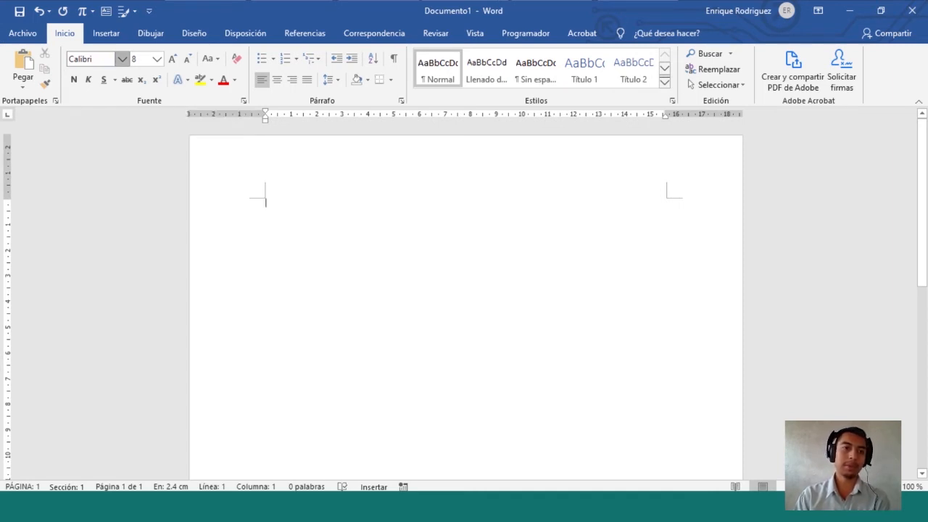
pyautogui.click(122, 59)
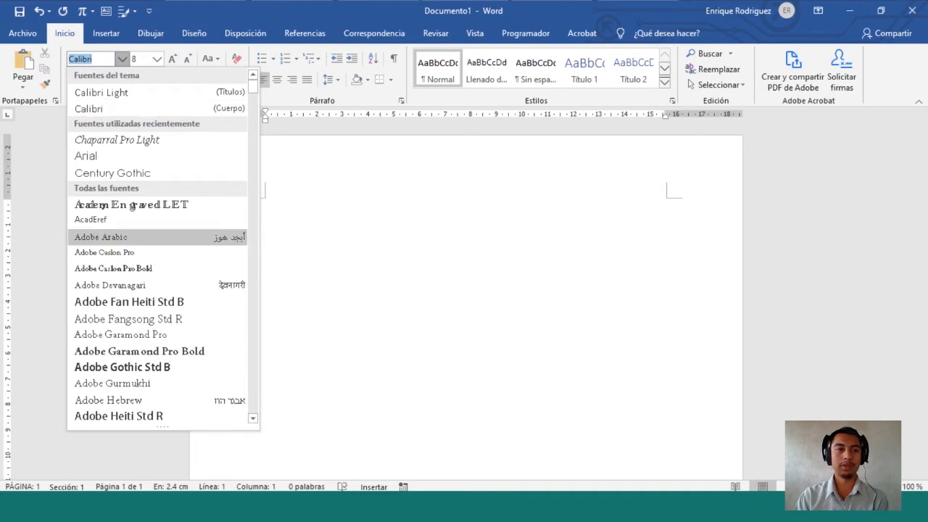
pyautogui.scroll(-3, 162, 247)
pyautogui.press('Escape')
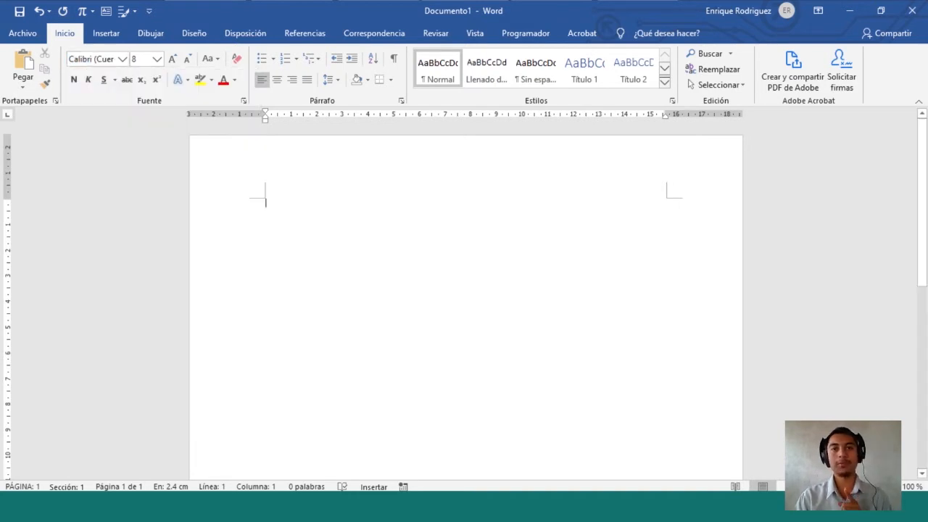
# Snip the font size setting and bring up the Insertar tools
pyautogui.press('super+shift+s')
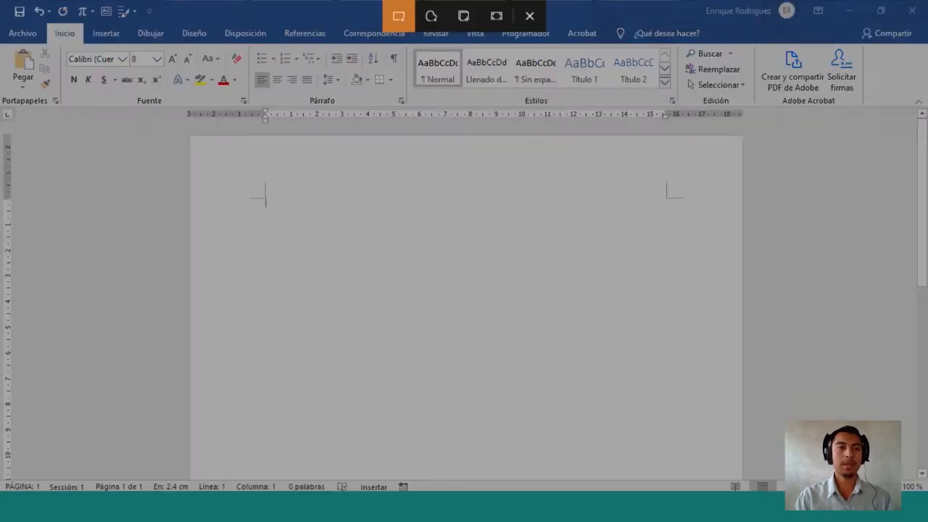
pyautogui.moveTo(132, 49); pyautogui.dragTo(193, 71)
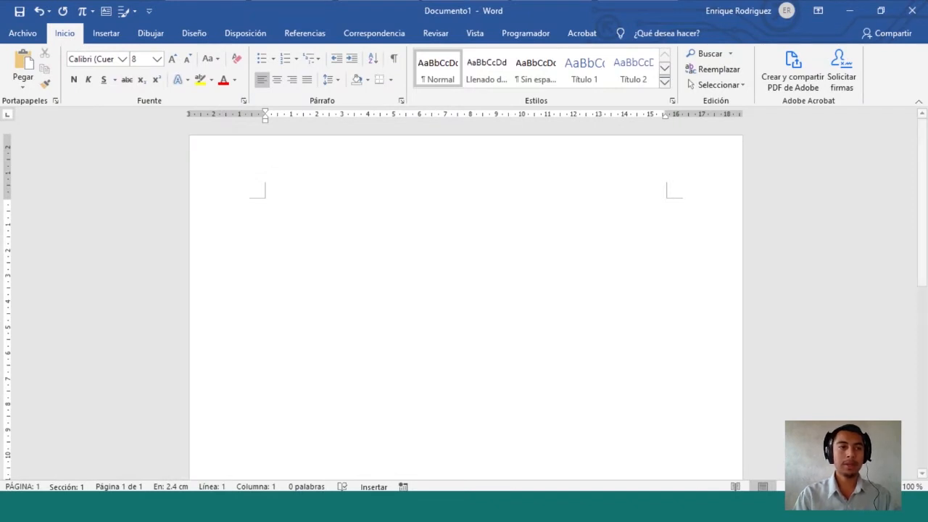
pyautogui.click(106, 34)
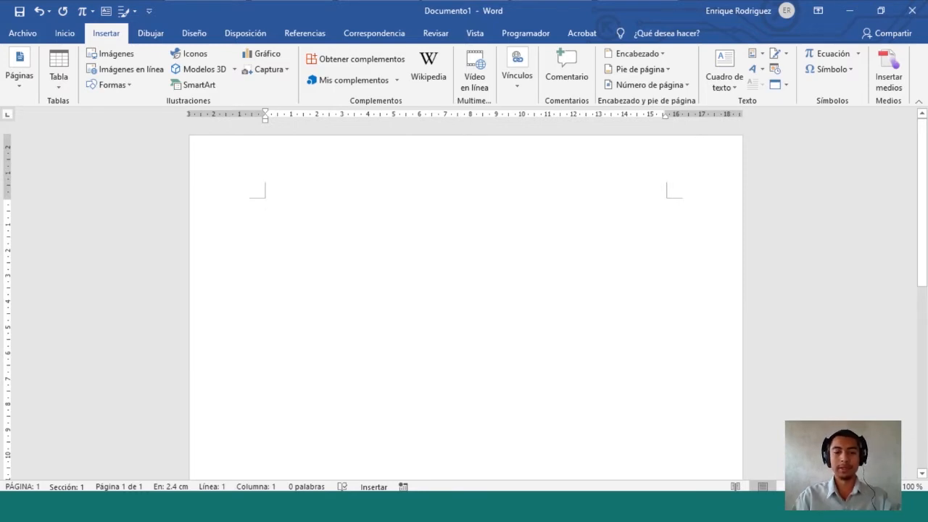
# Type the heading 'Pestaña insertar' and enlarge it
pyautogui.write('Pestaña insertar')
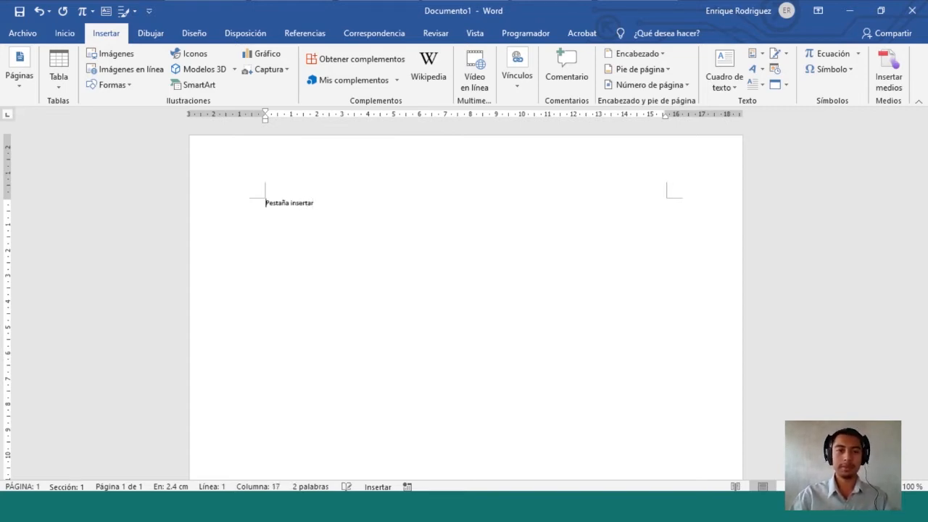
pyautogui.hotkey('ctrl', 'a')
pyautogui.hotkey('ctrl', 'shift', '>')
pyautogui.hotkey('ctrl', 'shift', '>')
pyautogui.hotkey('ctrl', 'shift', '>')
pyautogui.hotkey('ctrl', 'shift', '>')
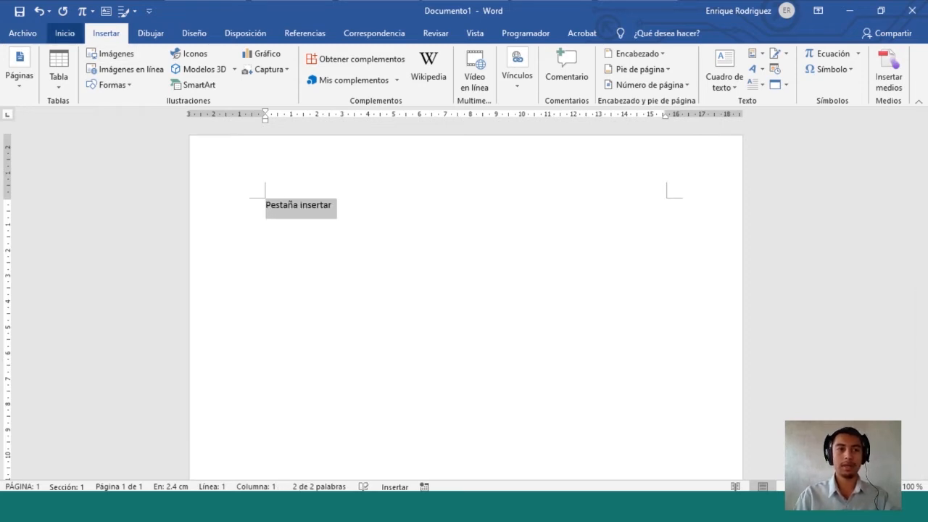
# Make the heading 22 pt, centred, in Adobe Fan Heiti Std B
pyautogui.click(64, 33)
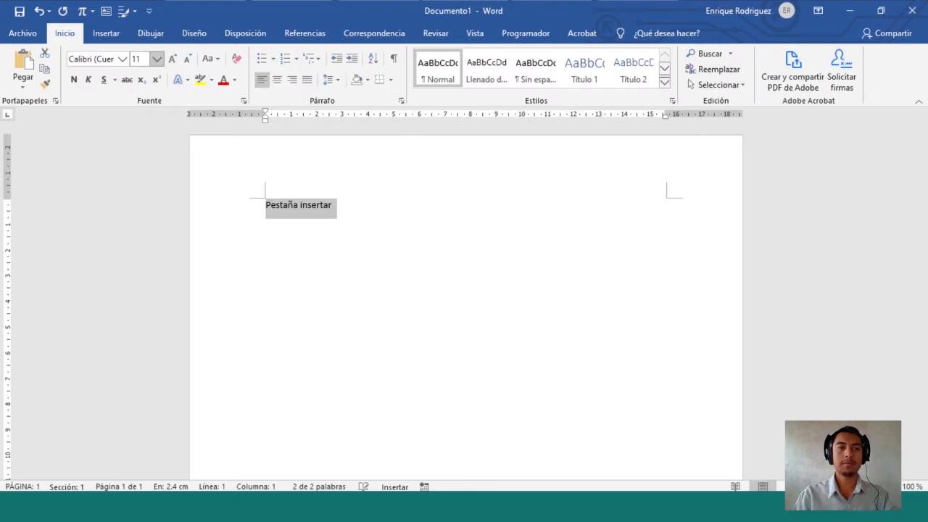
pyautogui.click(156, 59)
pyautogui.click(141, 189)
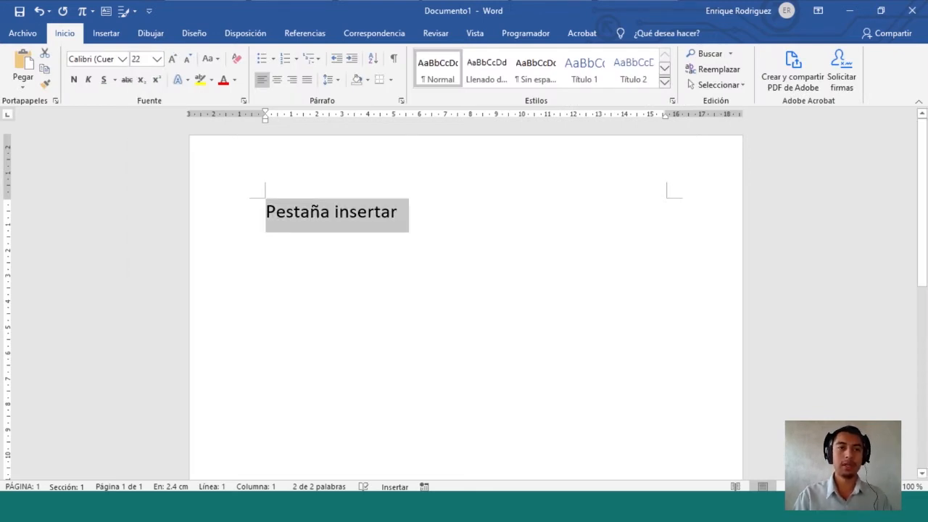
pyautogui.click(277, 79)
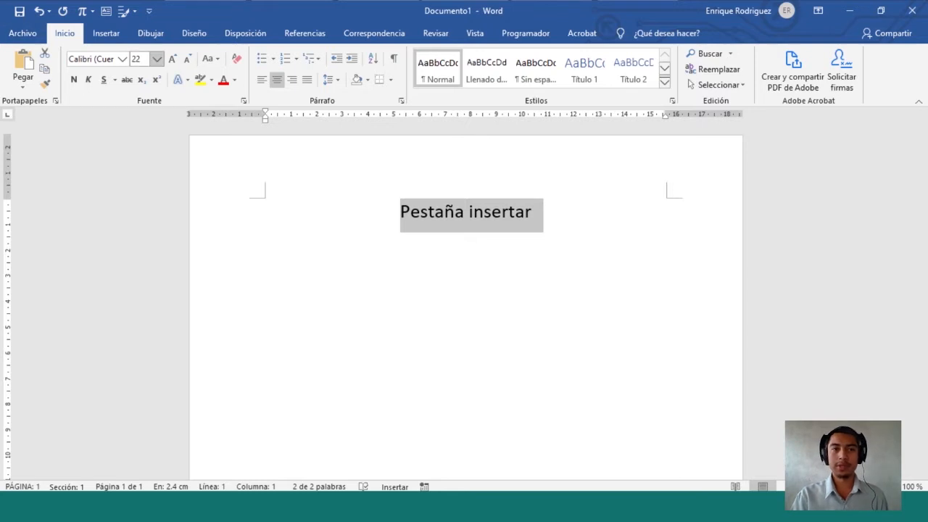
pyautogui.click(123, 58)
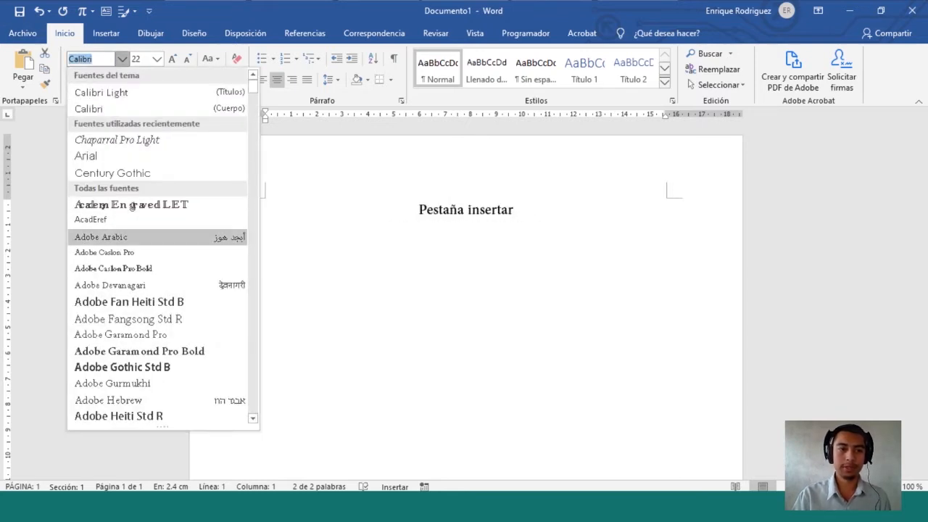
pyautogui.click(129, 302)
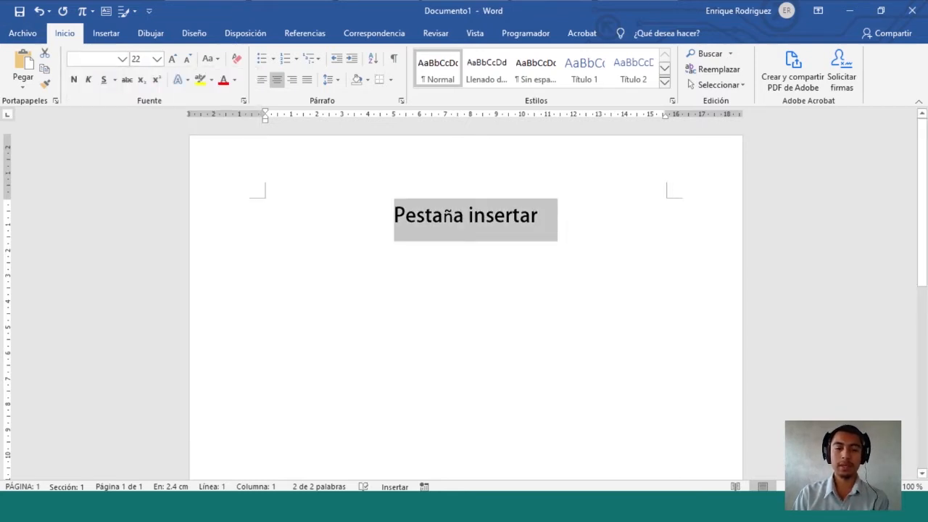
# Add blank lines below the heading and show the Insertar tools
pyautogui.click(538, 216)
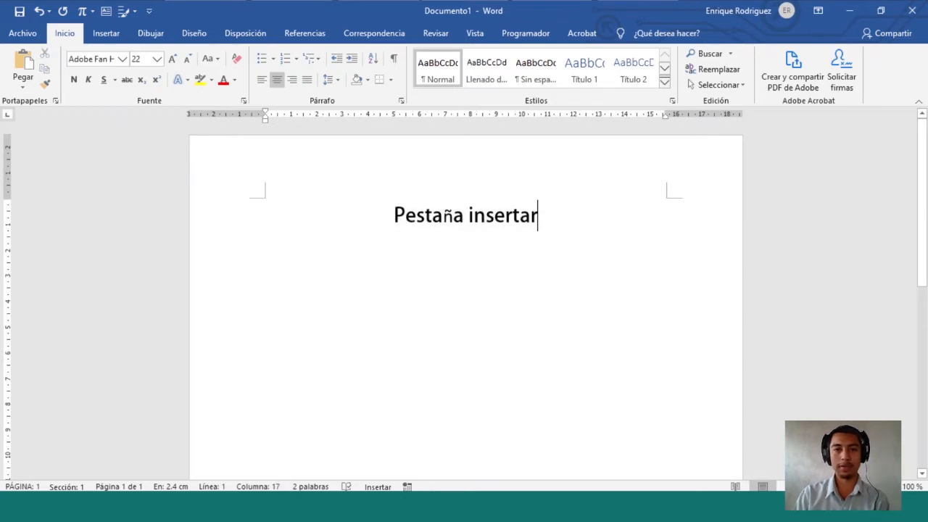
pyautogui.press('Return')
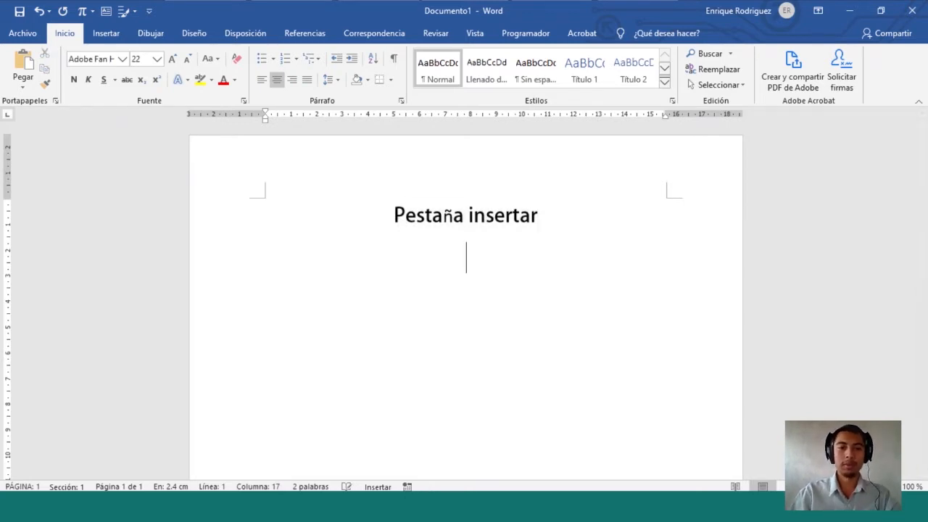
pyautogui.hotkey('ctrl', 'q')
pyautogui.press('Return')
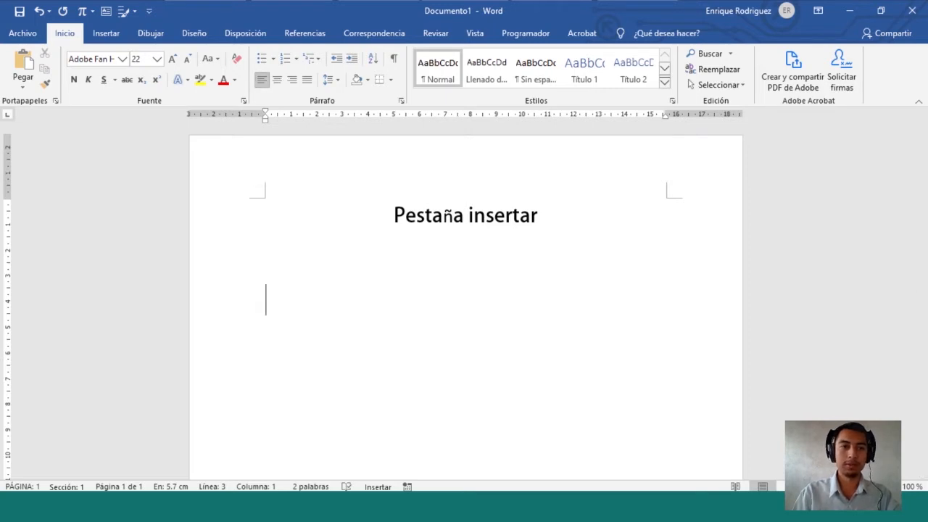
pyautogui.click(106, 33)
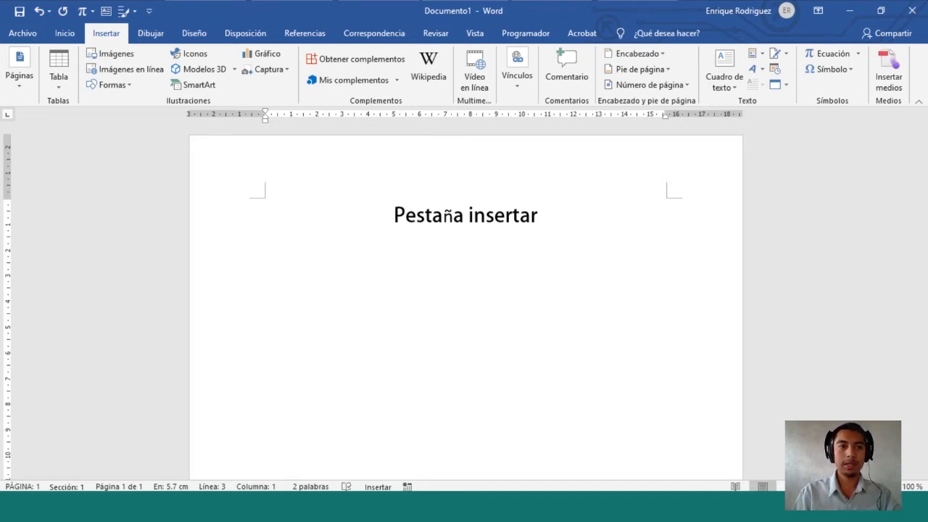
# Insert a 4-column by 3-row table and snip part of the screen
pyautogui.click(59, 72)
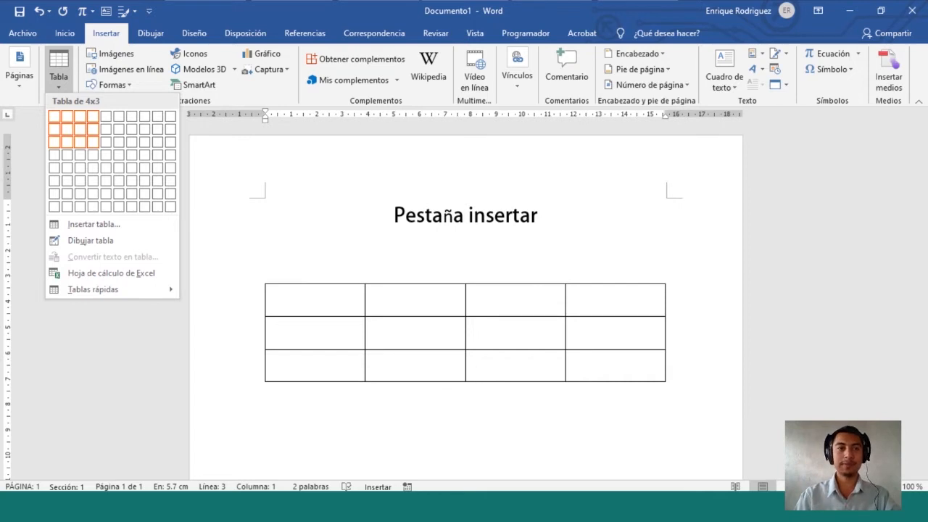
pyautogui.click(93, 142)
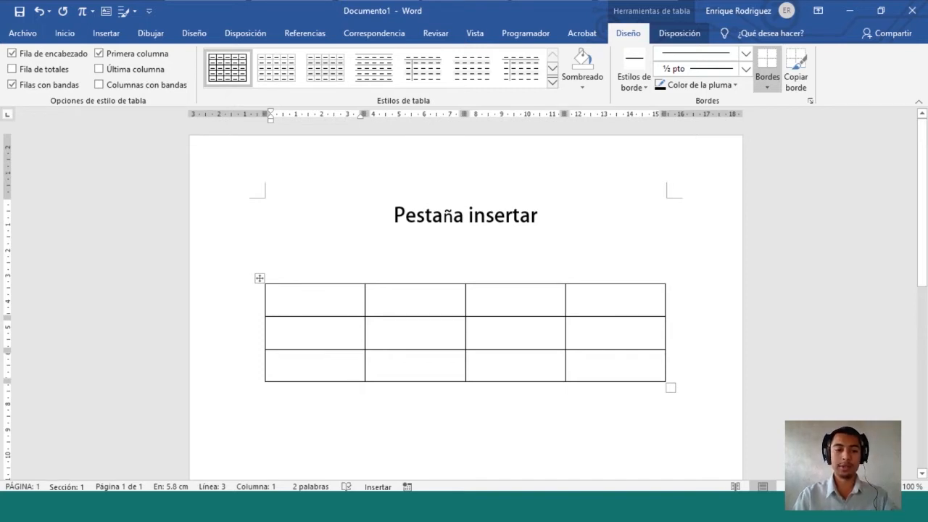
pyautogui.press('super+shift+s')
pyautogui.moveTo(611, 23); pyautogui.dragTo(713, 45)
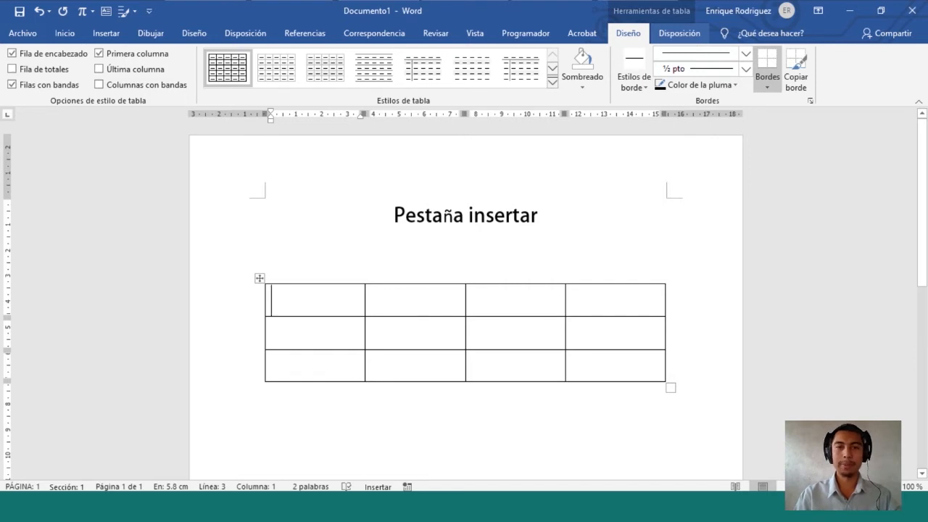
# Apply the orange list table style from the Estilos de tabla gallery
pyautogui.click(551, 81)
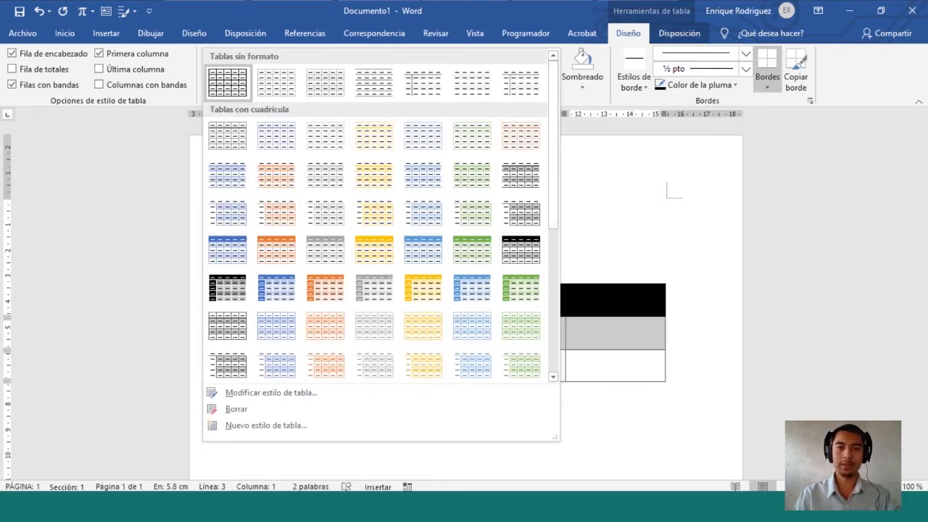
pyautogui.scroll(-6, 377, 217)
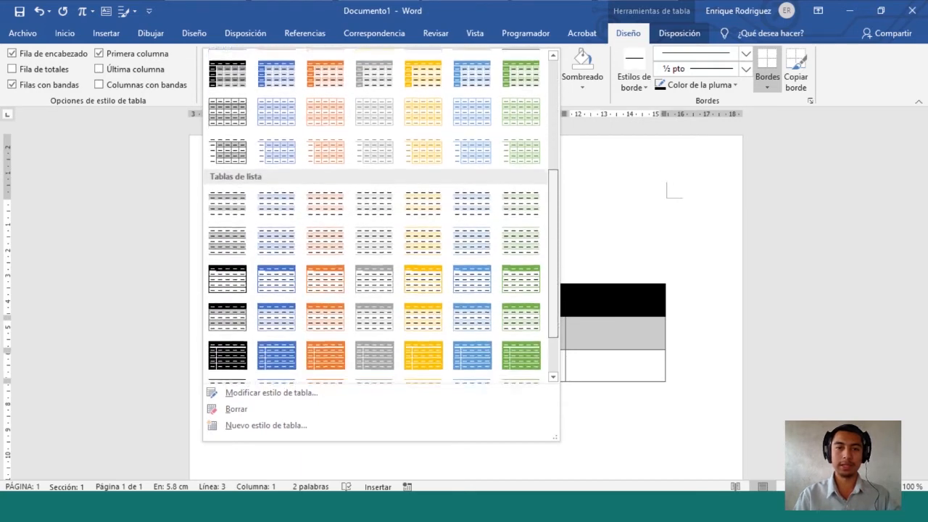
pyautogui.scroll(-2, 508, 290)
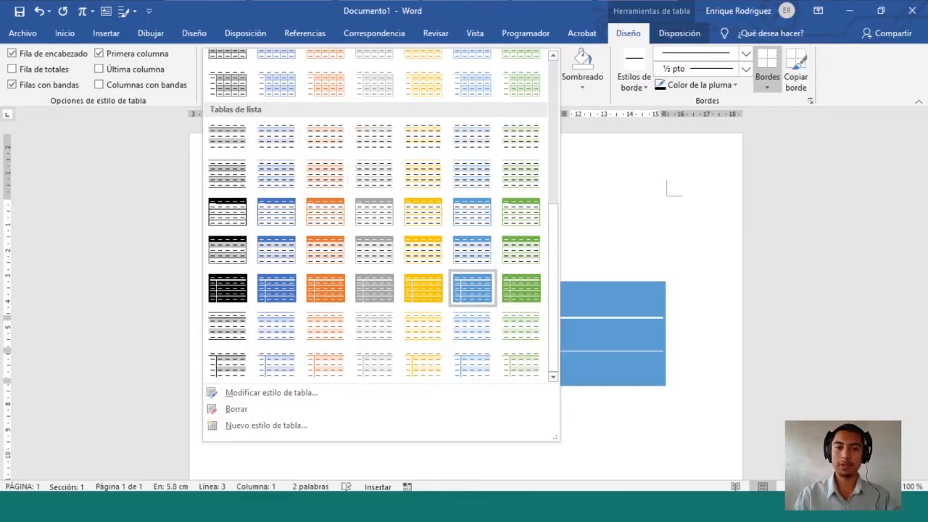
pyautogui.scroll(5, 467, 288)
pyautogui.scroll(-7, 468, 290)
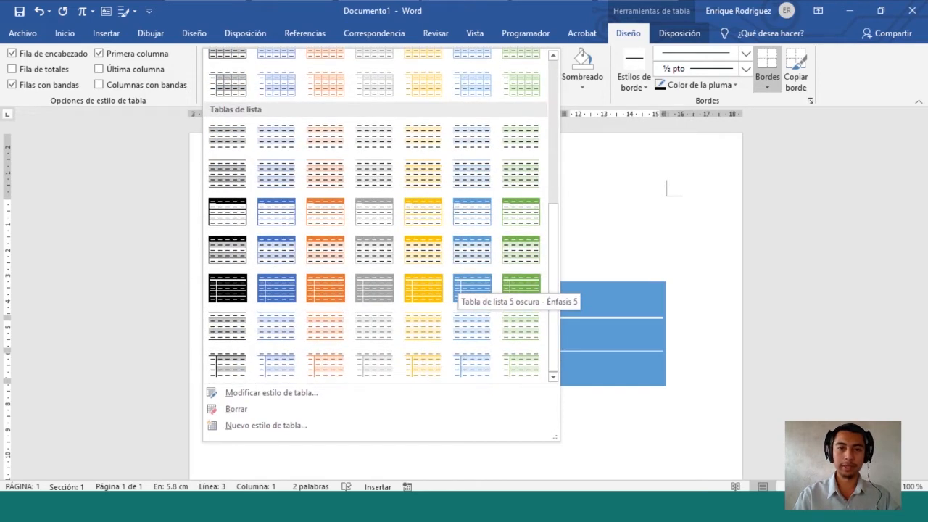
pyautogui.scroll(5, 468, 290)
pyautogui.click(326, 196)
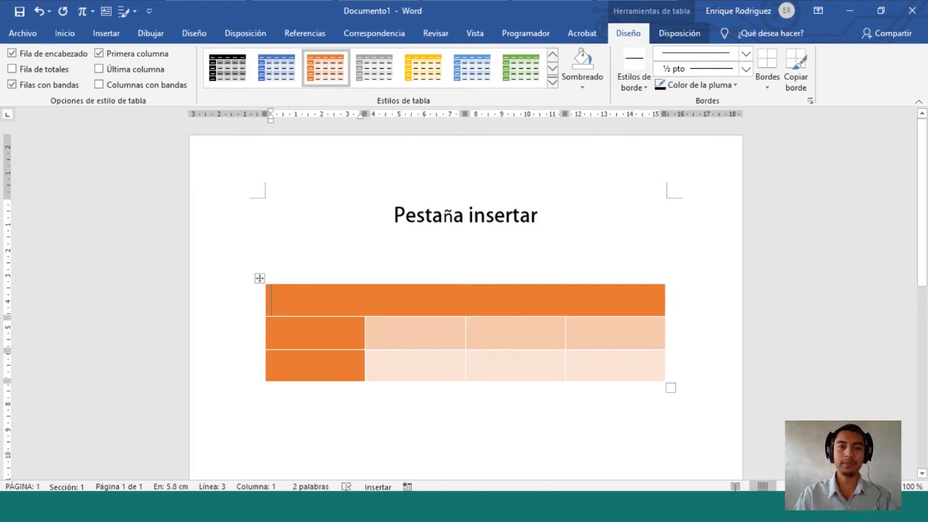
# Set all table text to Calibri 12 pt, then return to the first cell
pyautogui.click(65, 33)
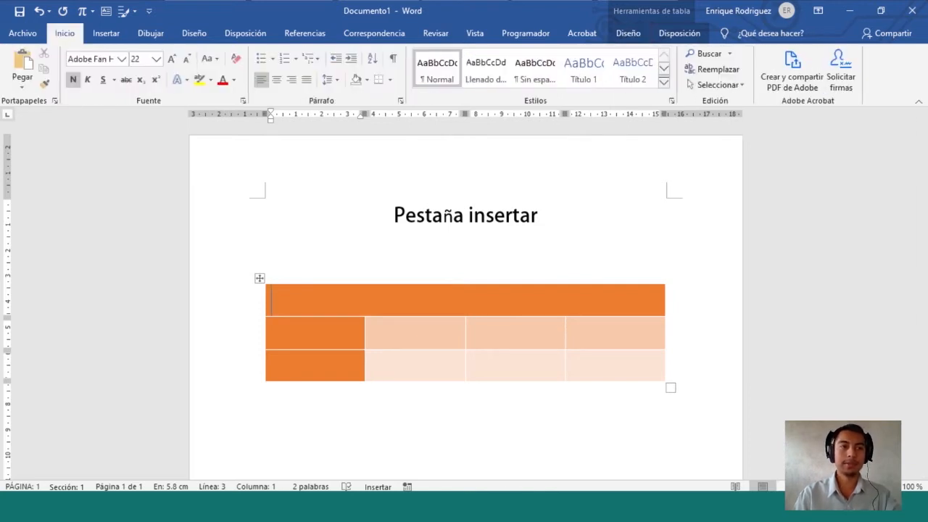
pyautogui.moveTo(313, 300); pyautogui.dragTo(638, 367)
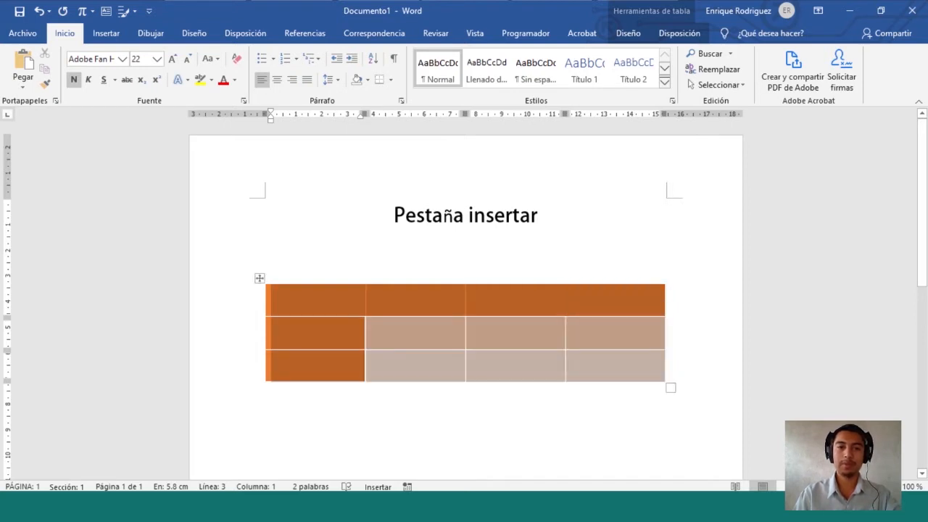
pyautogui.click(304, 300)
pyautogui.moveTo(305, 300); pyautogui.dragTo(613, 368)
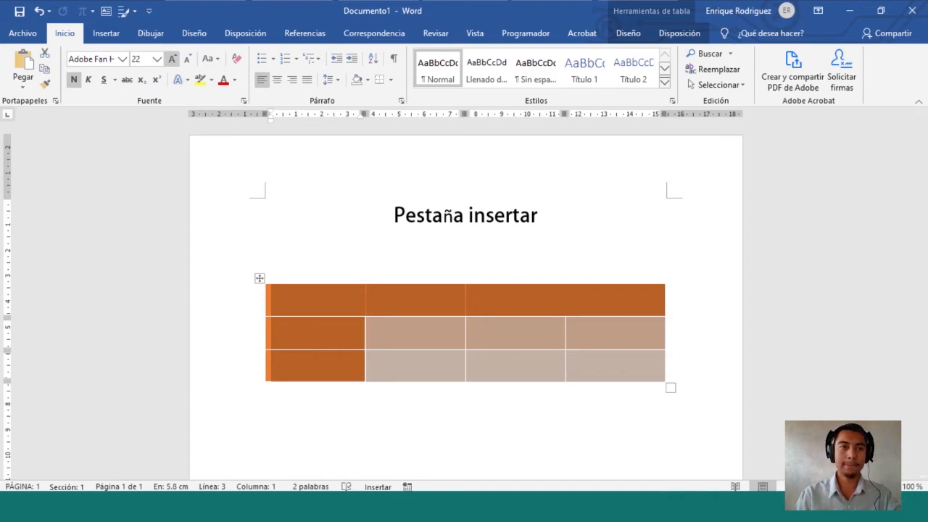
pyautogui.click(157, 58)
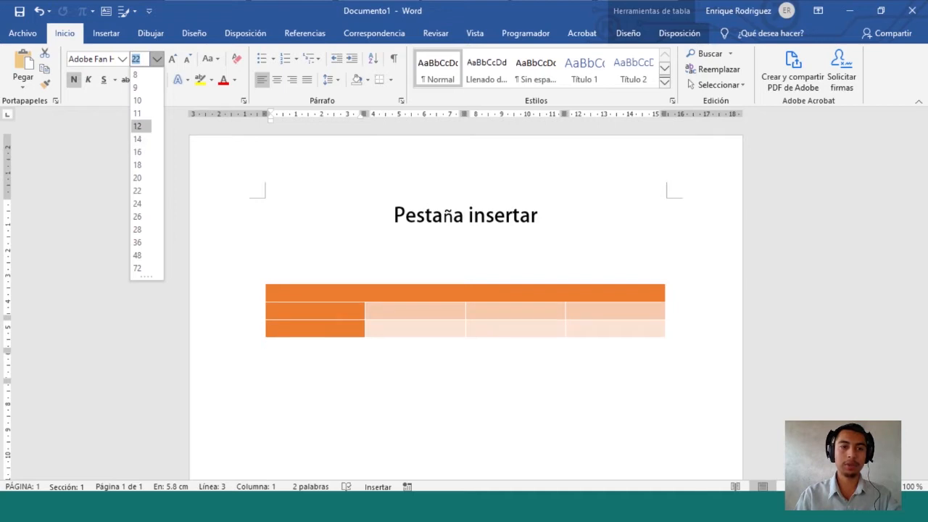
pyautogui.click(138, 126)
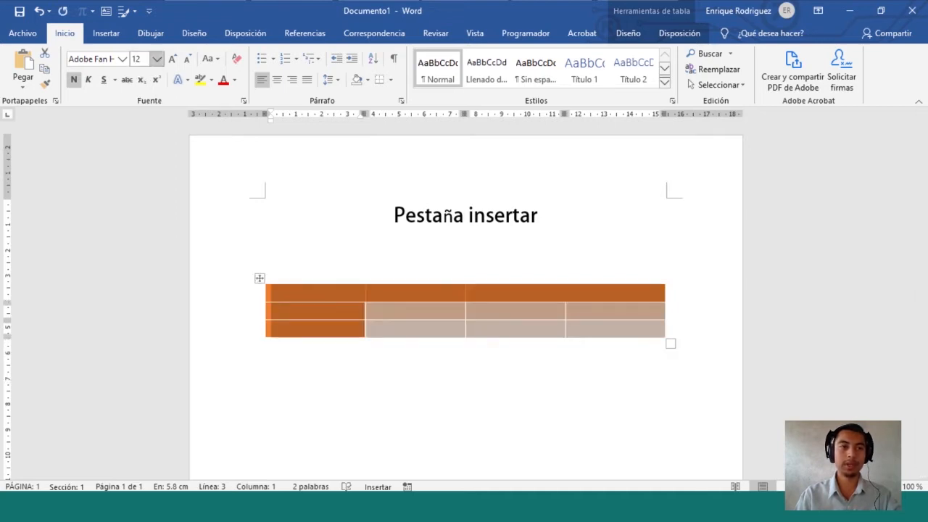
pyautogui.click(123, 59)
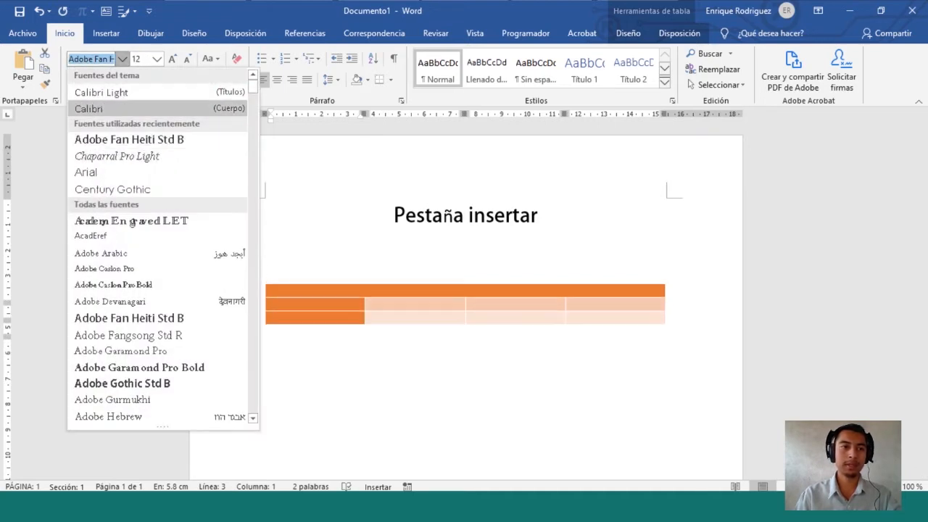
pyautogui.click(130, 109)
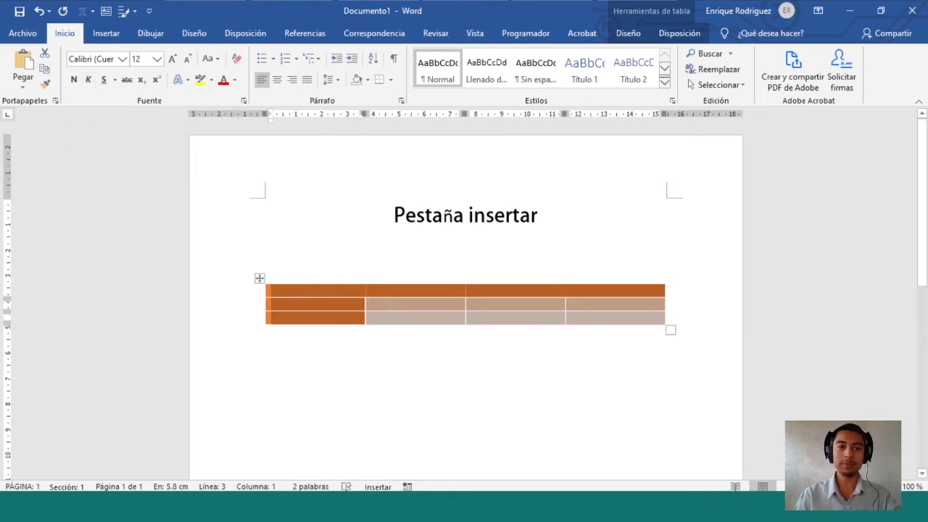
pyautogui.click(272, 291)
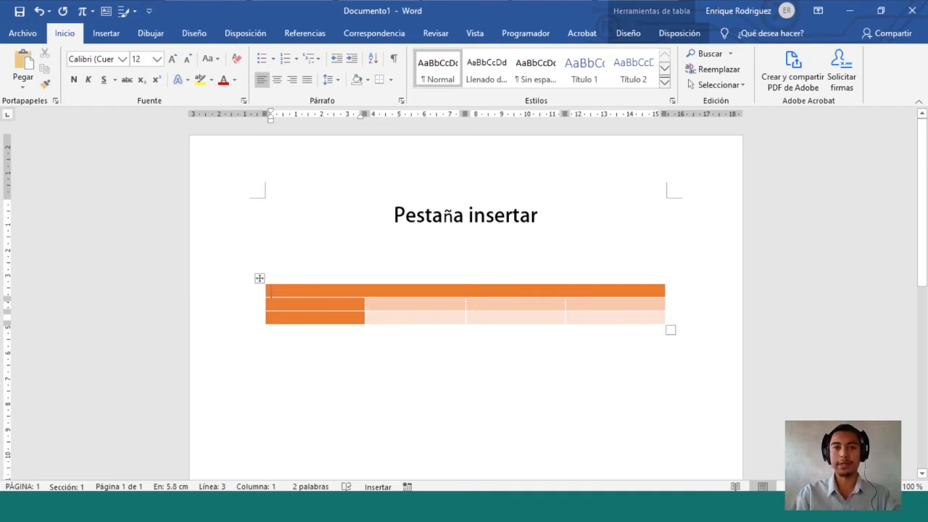
# Fill the header cells with Nombre, Apellido, Edad and Grado
pyautogui.write('Nombre')
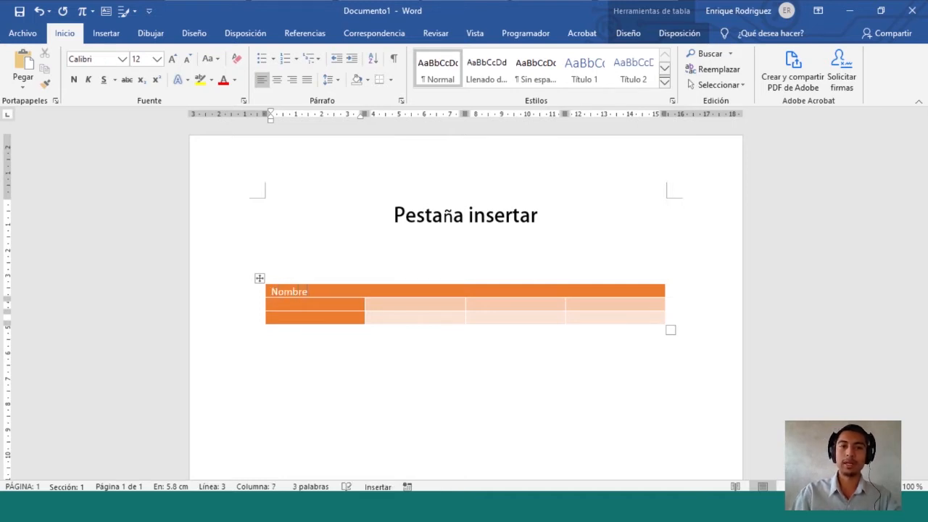
pyautogui.press('Tab')
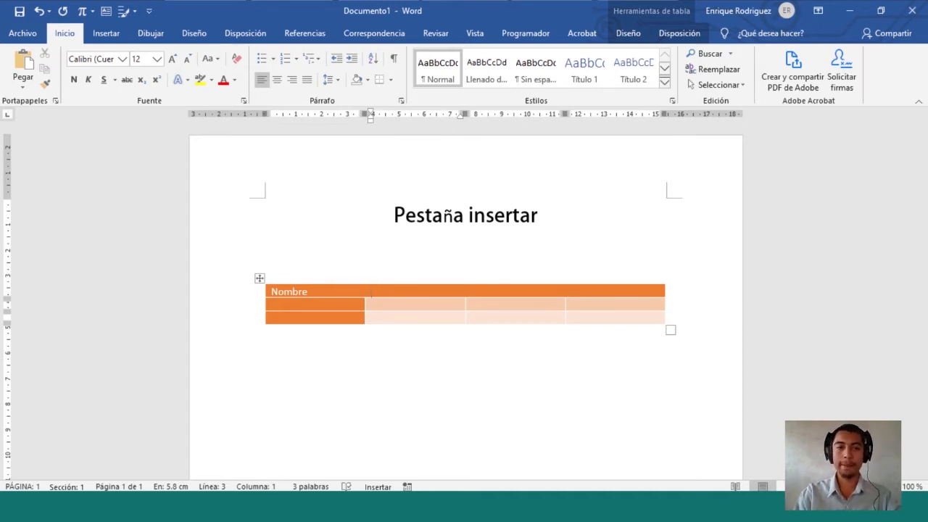
pyautogui.write('Apellido')
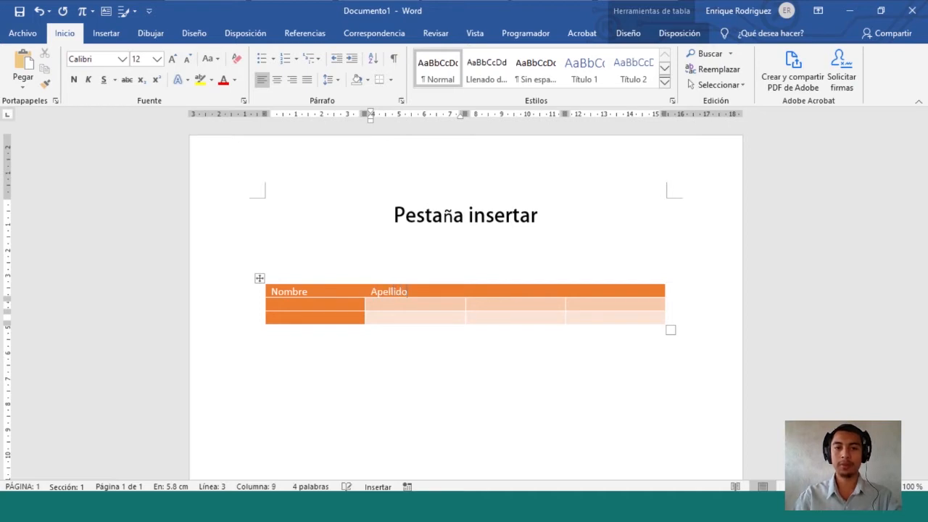
pyautogui.press('Tab')
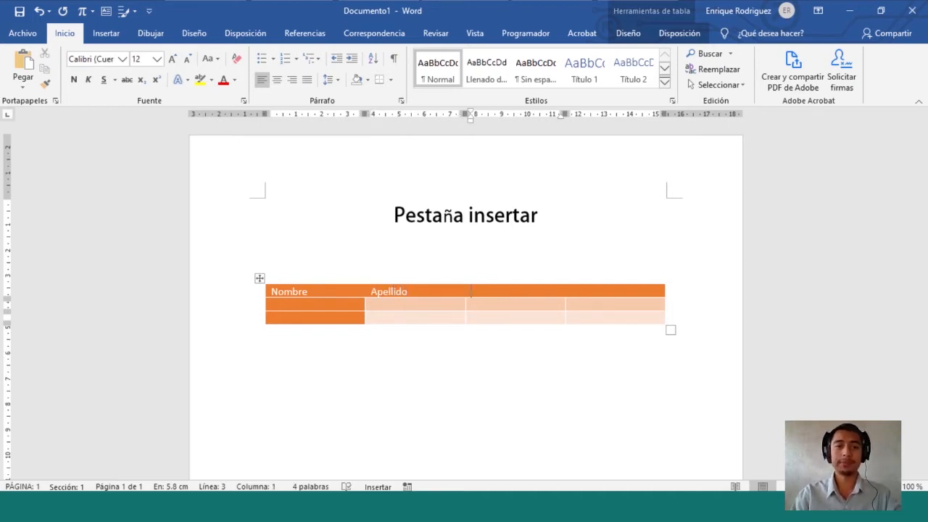
pyautogui.write('Edad')
pyautogui.press('Tab')
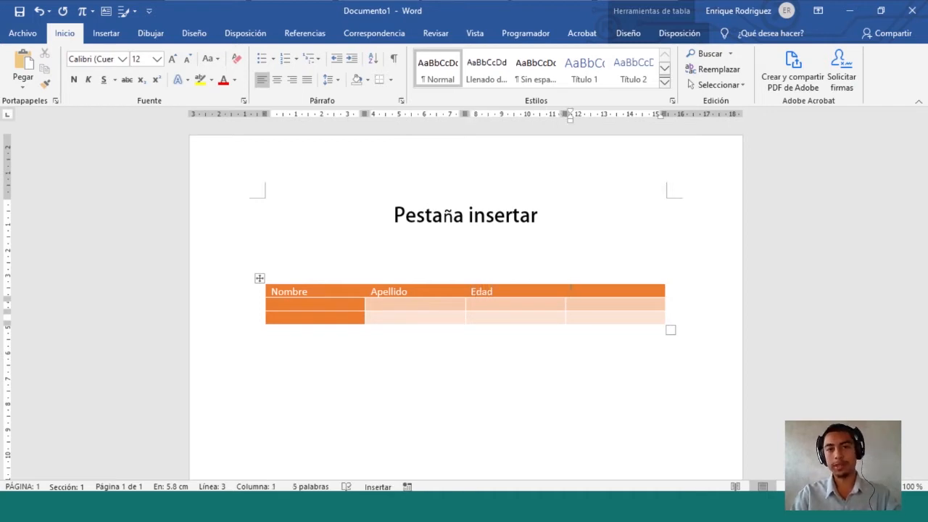
pyautogui.write('Grado')
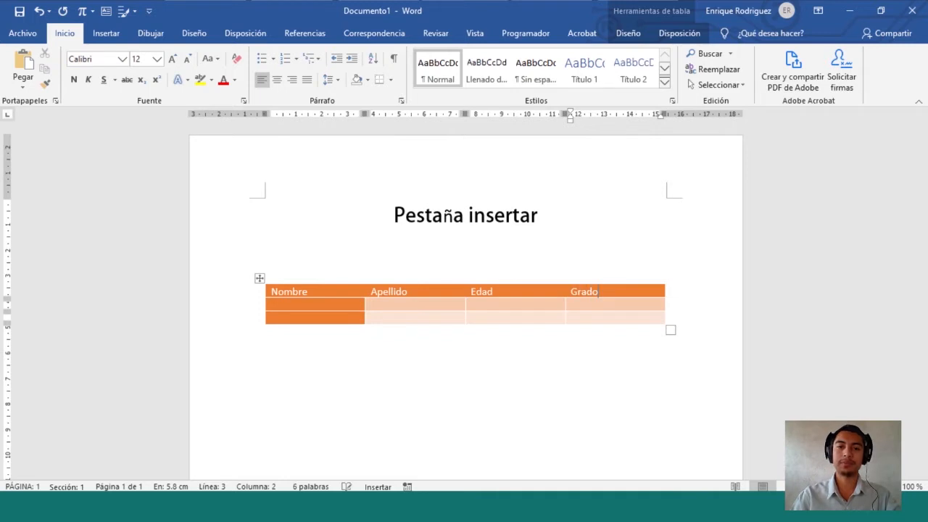
pyautogui.press('Tab')
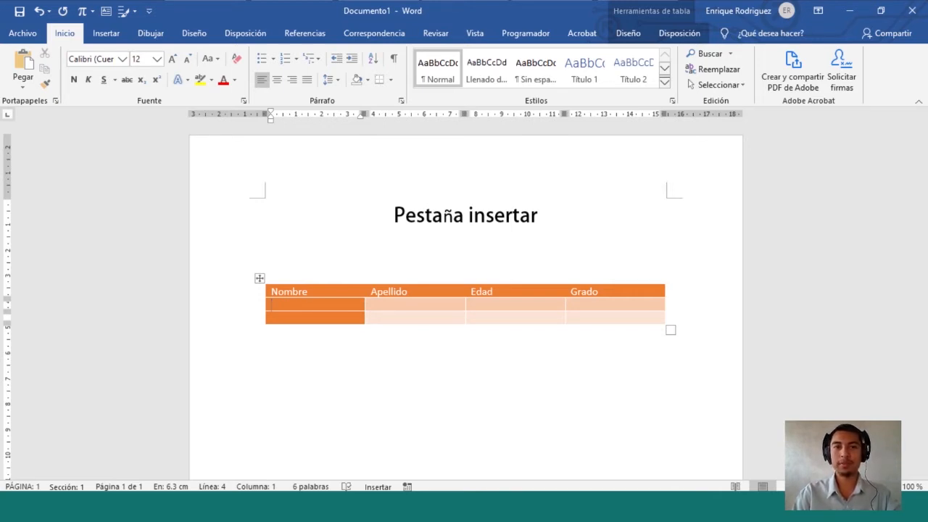
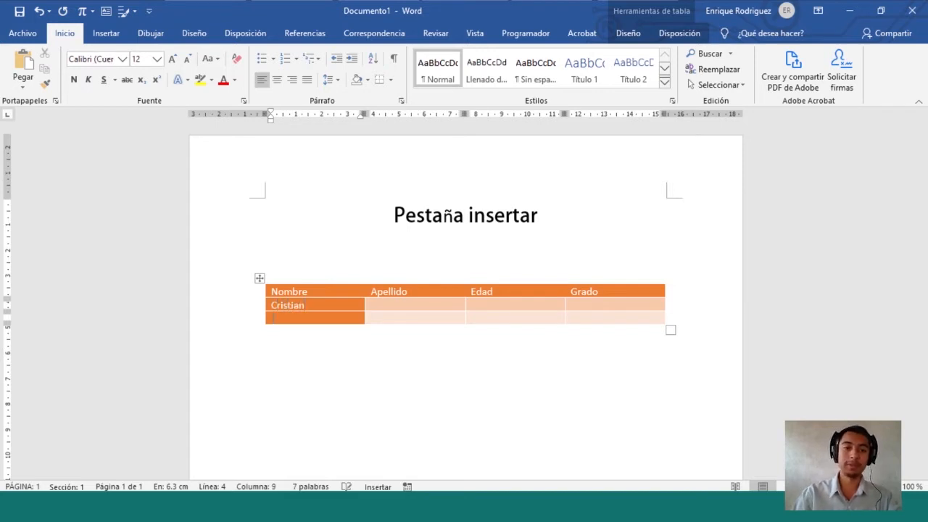
# Enter each student's first name in the Nombre column
pyautogui.press('Down')
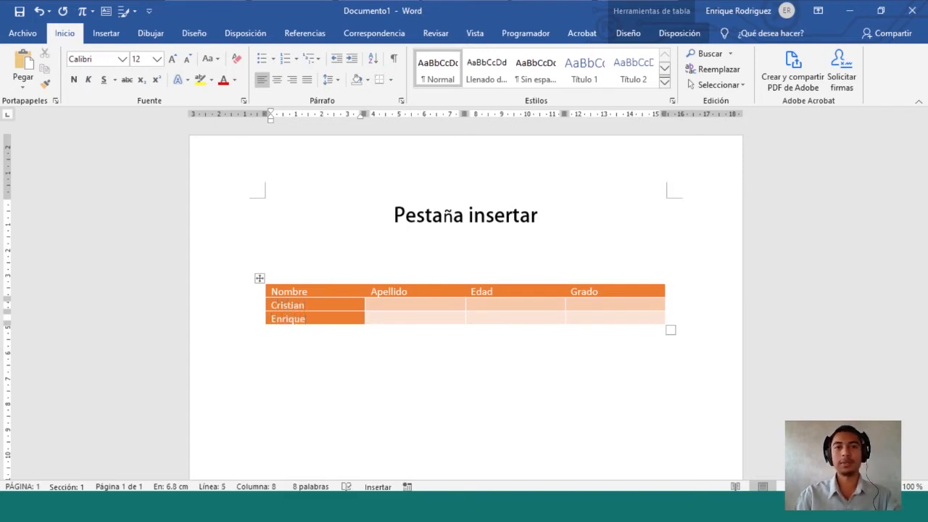
pyautogui.press('Right')
pyautogui.press('Up')
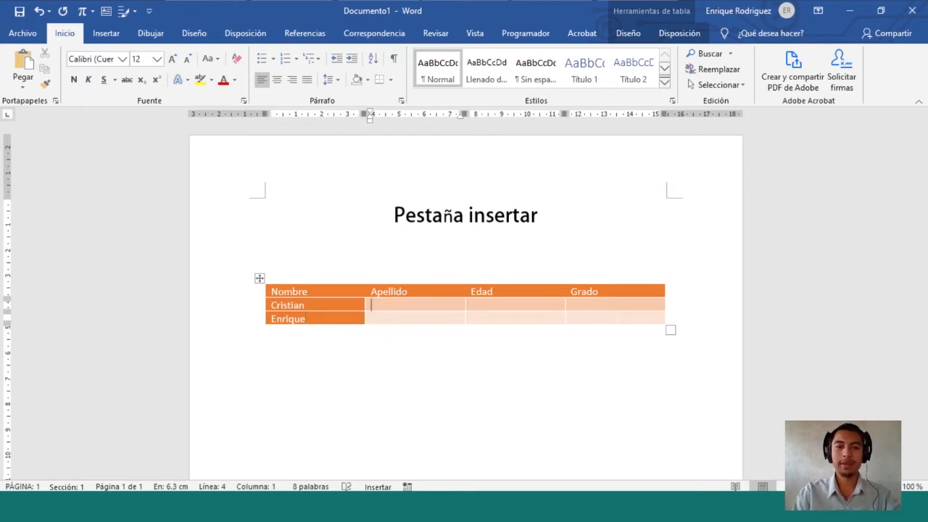
# Type the first student's surname, correcting the typos
pyautogui.press('Down')
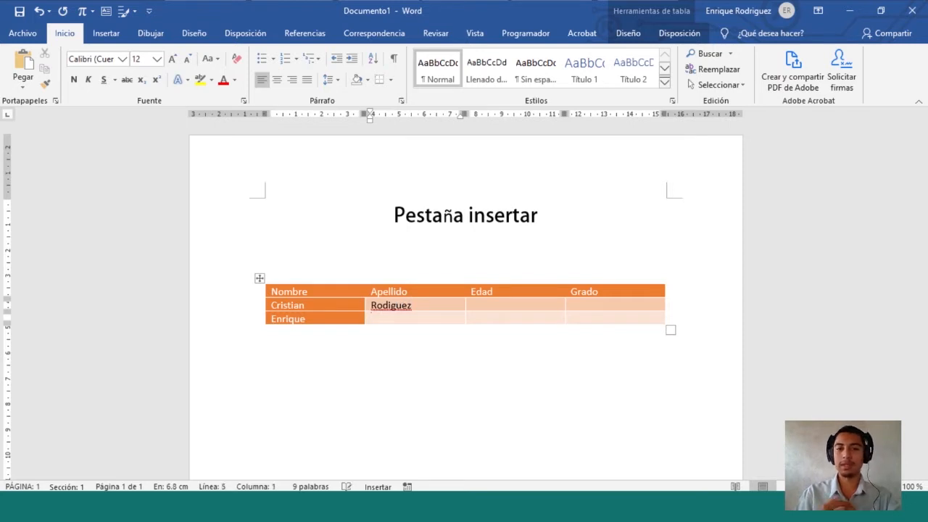
# Fix a missing letter in the first surname and enter the second student's surname
pyautogui.click(388, 305)
pyautogui.write('r')
pyautogui.press('Down')
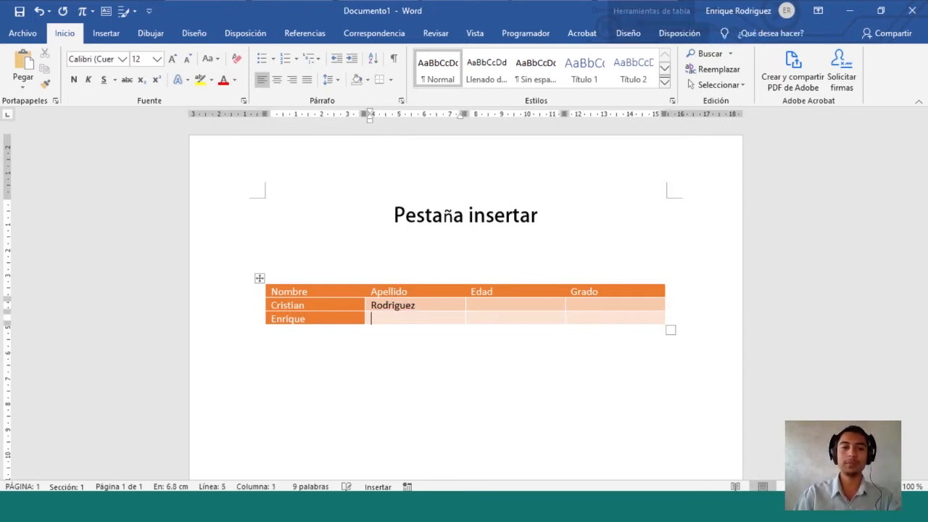
pyautogui.press('capslock')
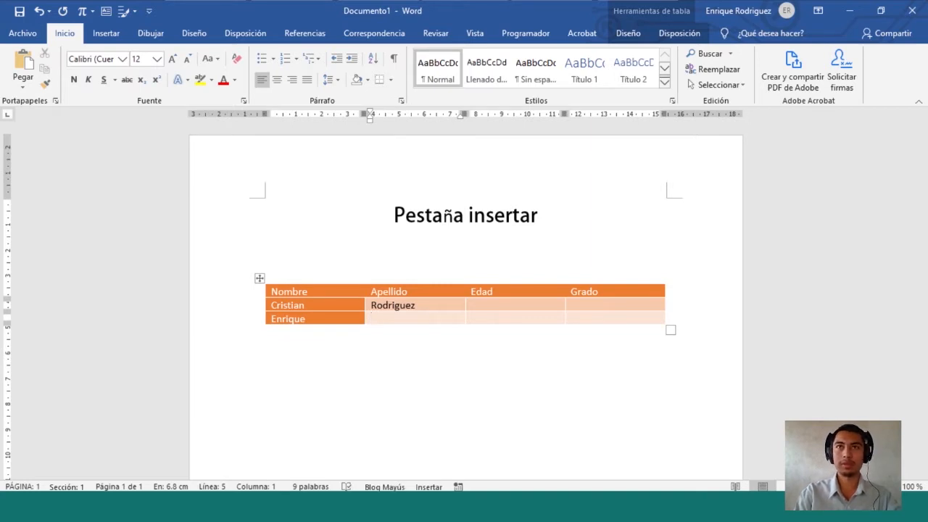
pyautogui.press('capslock')
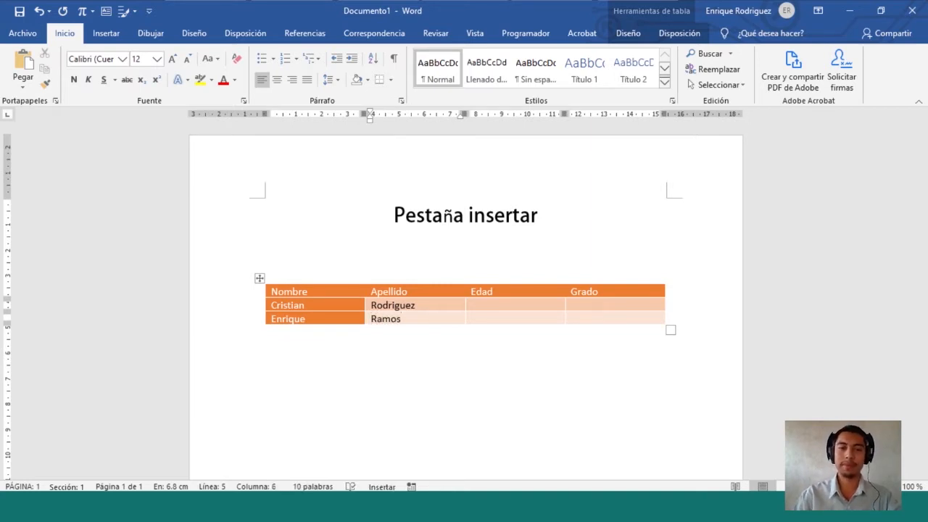
# Enter ages 10 and 6 and grades Cuarto primaria and Preparatoria
pyautogui.click(471, 305)
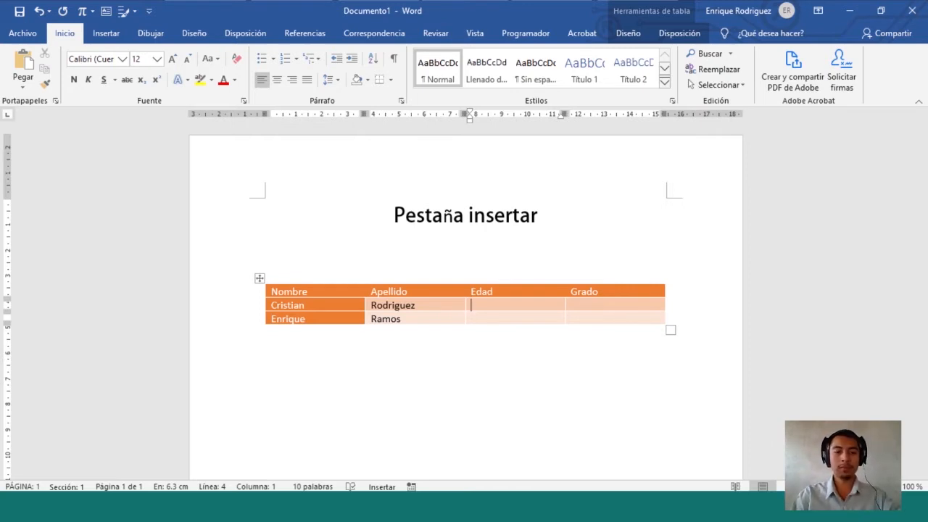
pyautogui.write('10')
pyautogui.click(471, 319)
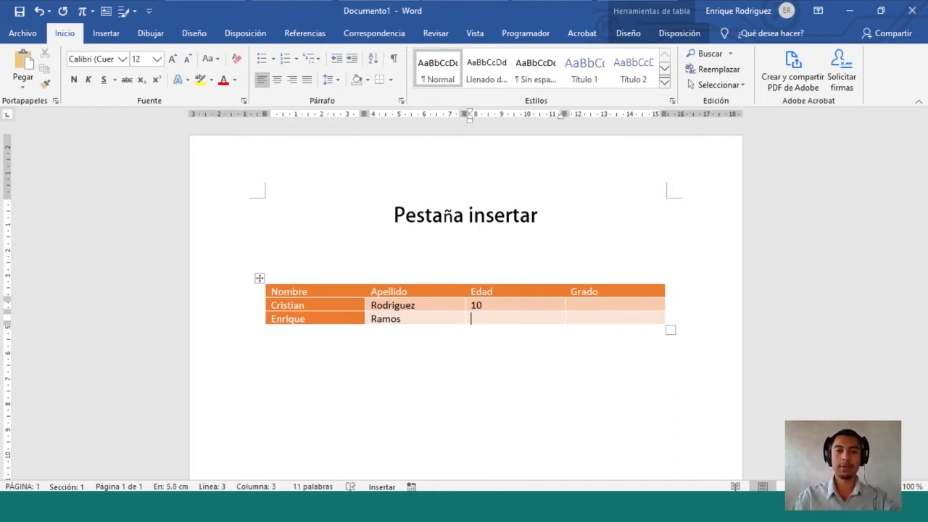
pyautogui.write('6')
pyautogui.press('Right')
pyautogui.press('Up')
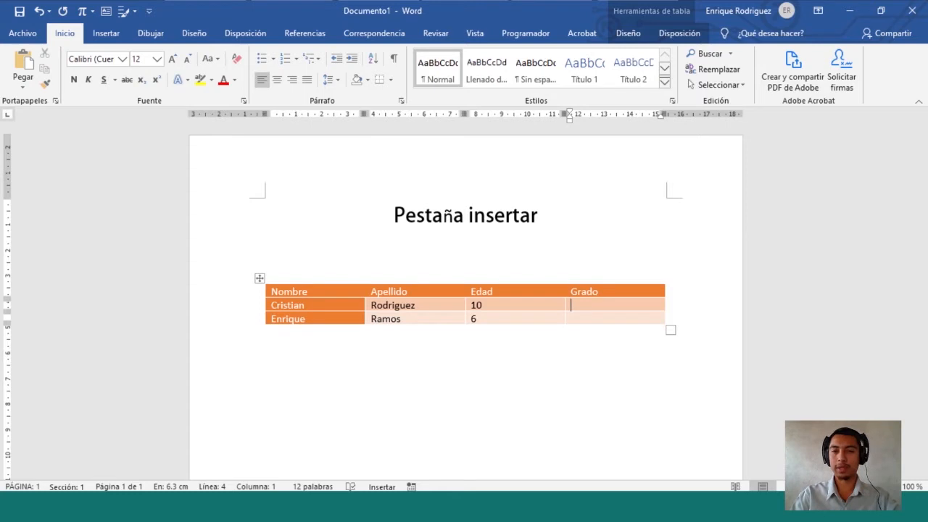
pyautogui.write('Cuarto primaria')
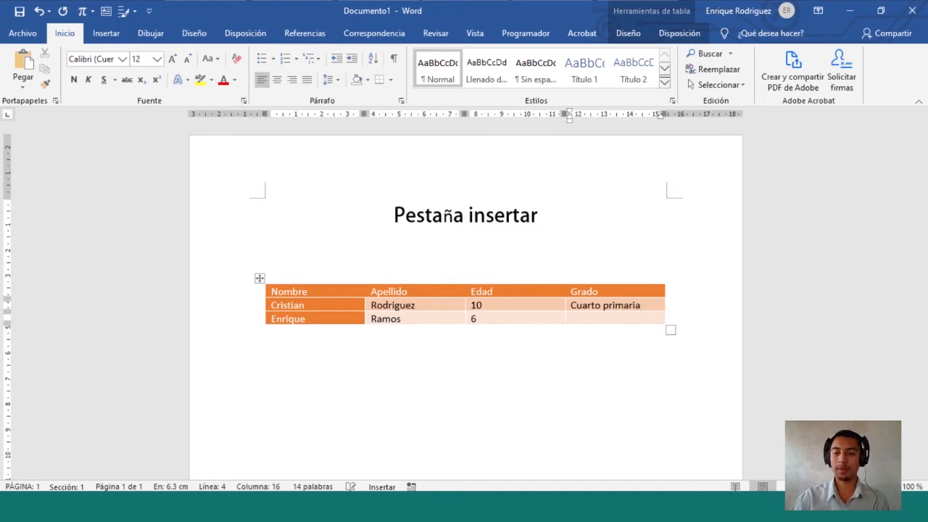
pyautogui.click(572, 319)
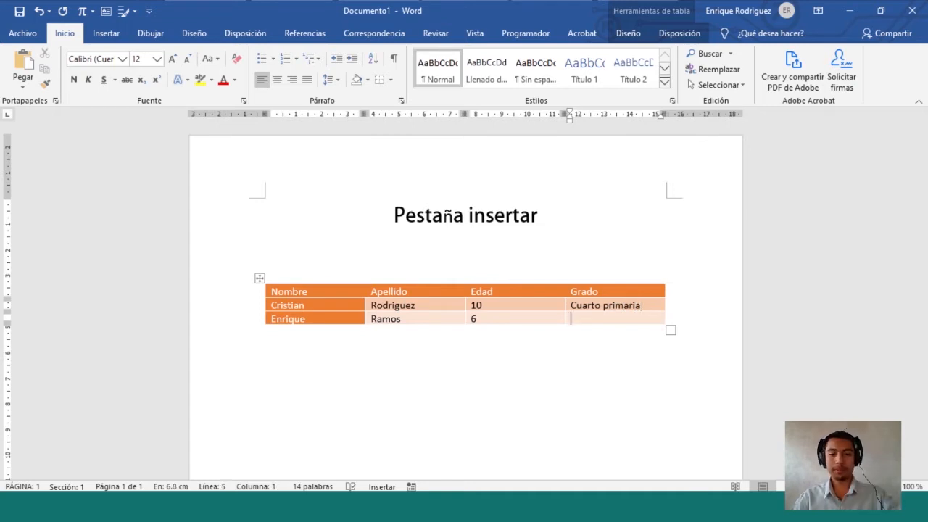
pyautogui.write('Pre')
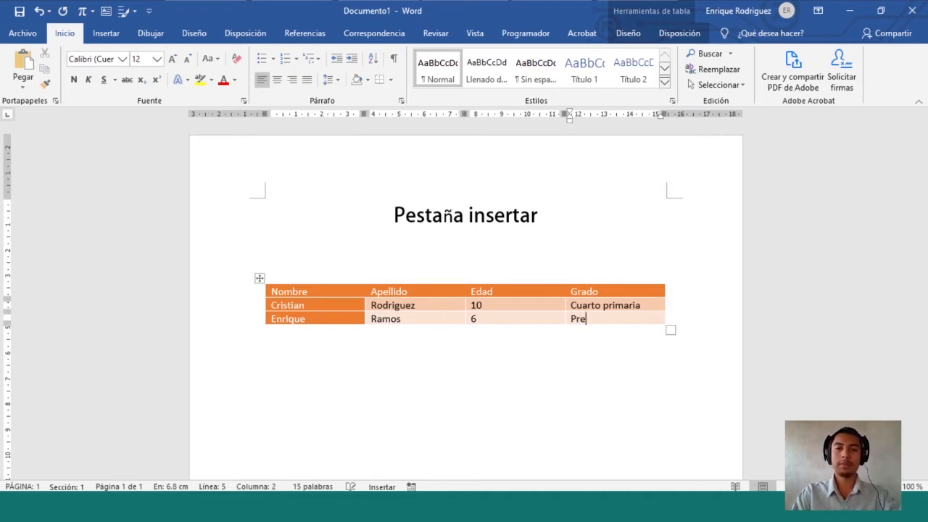
pyautogui.write('paratoria')
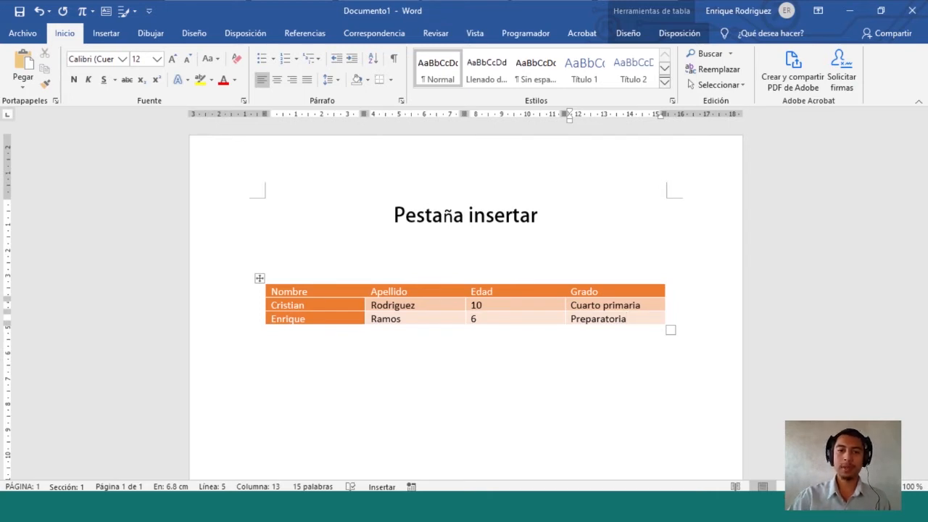
# Select the whole table with its move handle
pyautogui.click(267, 341)
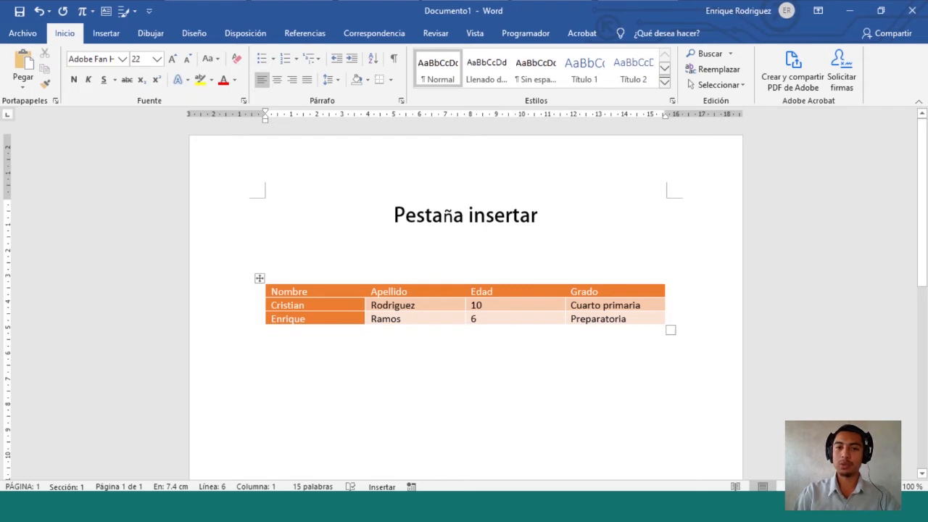
pyautogui.press('ctrl')
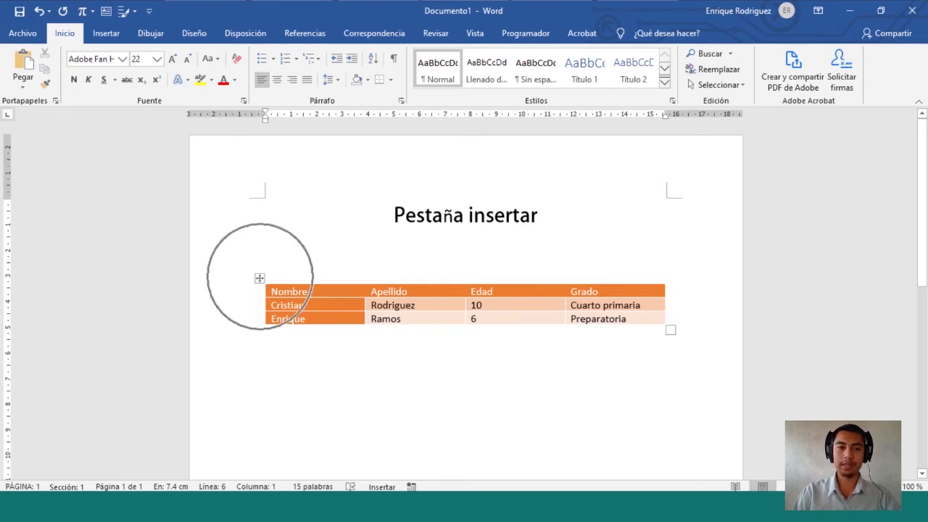
pyautogui.press('ctrl')
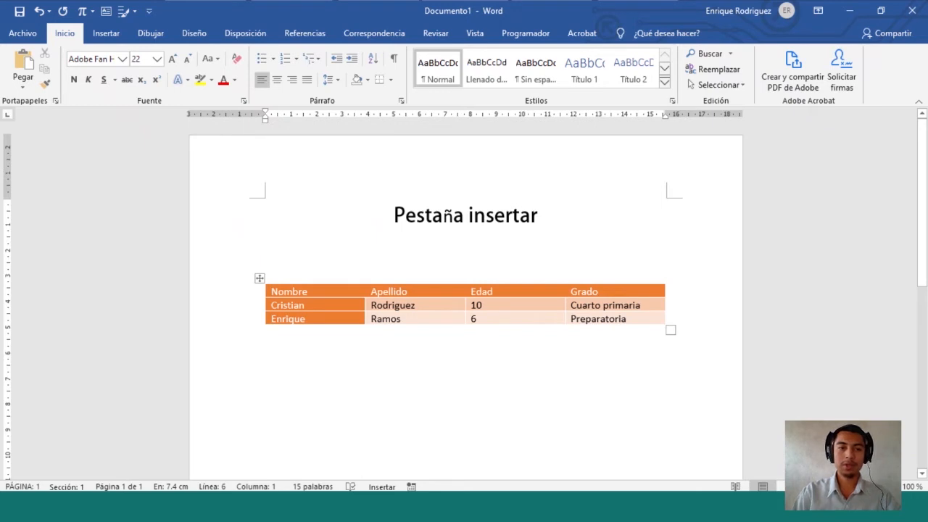
pyautogui.click(260, 279)
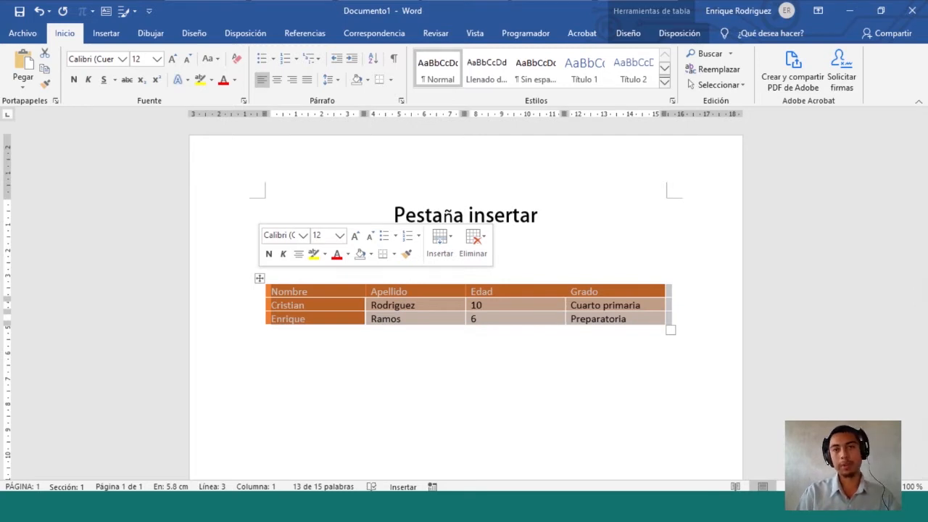
# Try moving and resizing the table, undoing each change, then show the Insertar tools
pyautogui.moveTo(260, 278); pyautogui.dragTo(292, 246)
pyautogui.moveTo(282, 328); pyautogui.dragTo(262, 353)
pyautogui.moveTo(259, 312); pyautogui.dragTo(310, 231)
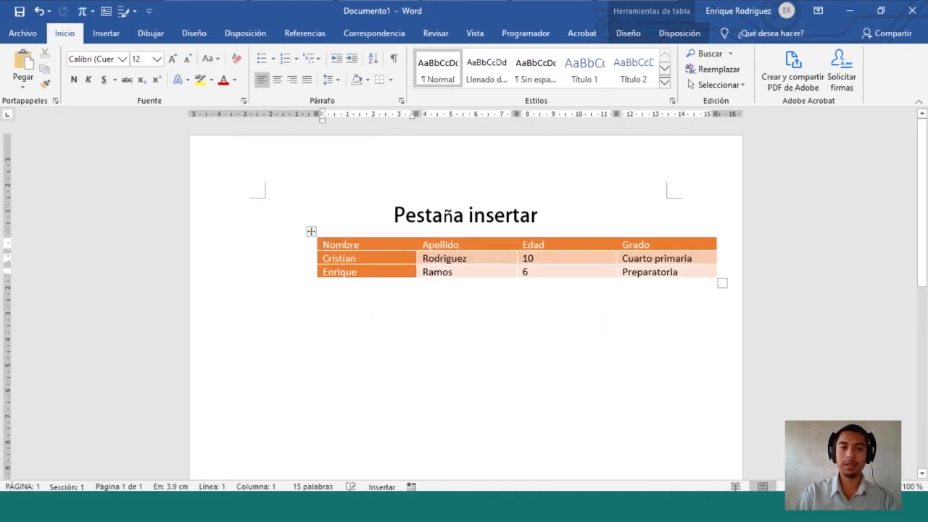
pyautogui.hotkey('ctrl', 'z')
pyautogui.hotkey('ctrl', 'z')
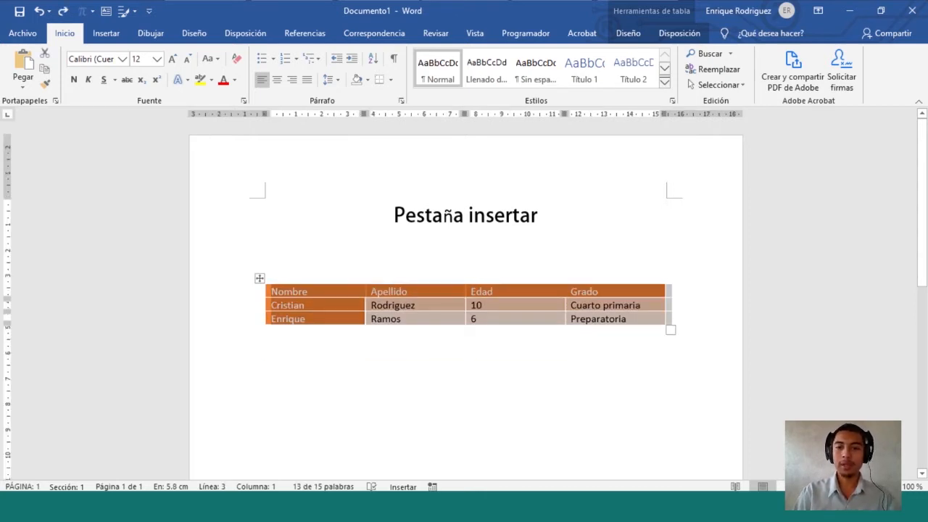
pyautogui.moveTo(670, 329); pyautogui.dragTo(633, 201)
pyautogui.hotkey('ctrl', 'z')
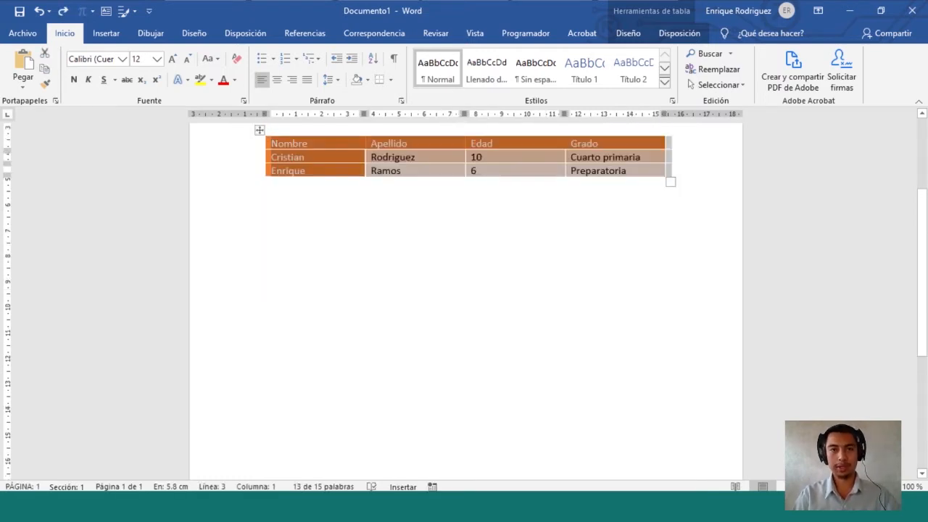
pyautogui.scroll(3, 465, 300)
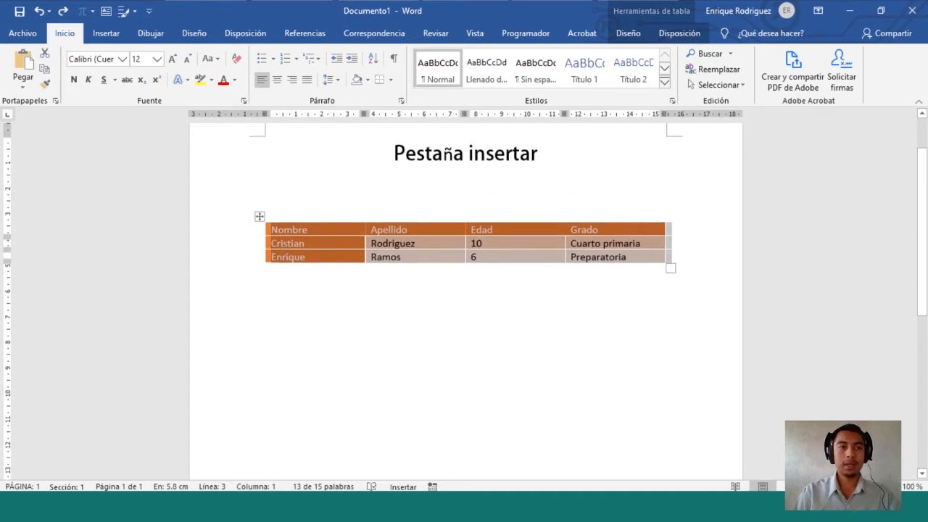
pyautogui.click(106, 33)
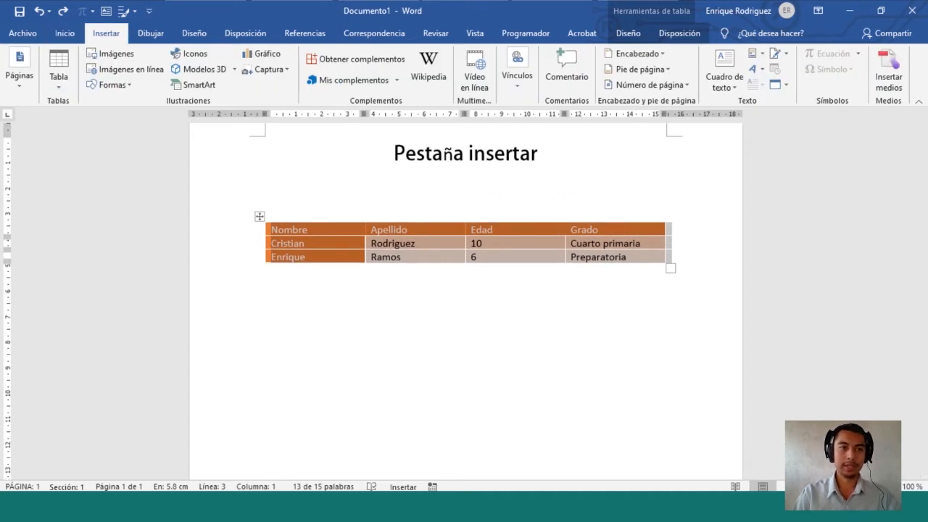
# Draw a left-right block arrow from the Formas gallery beneath the table
pyautogui.click(267, 280)
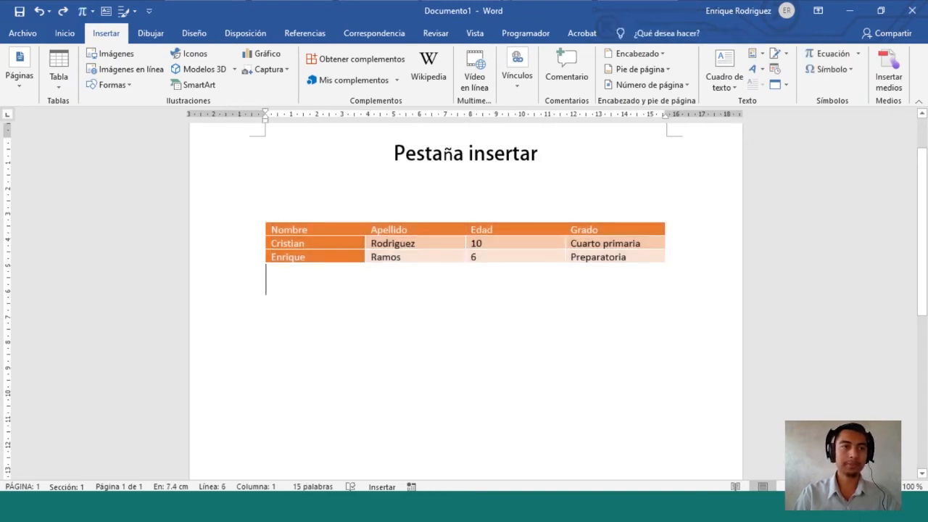
pyautogui.click(113, 85)
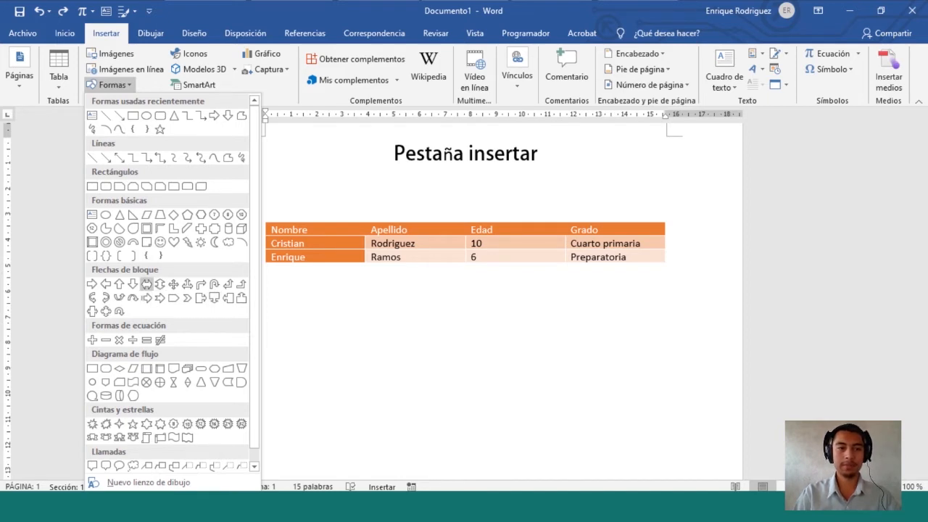
pyautogui.click(146, 284)
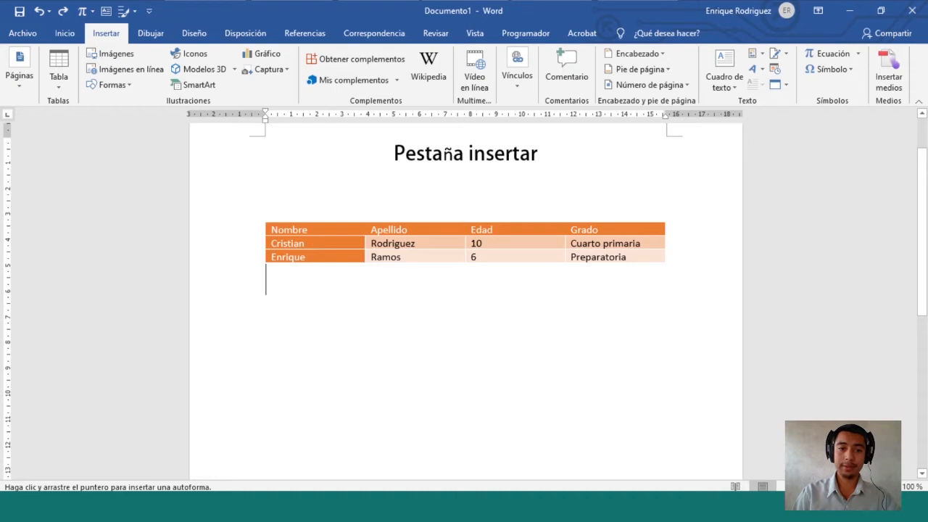
pyautogui.moveTo(307, 307)
pyautogui.mouseDown()
pyautogui.moveTo(621, 392)
pyautogui.moveTo(561, 419)
pyautogui.moveTo(538, 424)
pyautogui.moveTo(387, 365)
pyautogui.moveTo(326, 321)
pyautogui.moveTo(505, 373)
pyautogui.moveTo(560, 242)
pyautogui.moveTo(495, 347)
pyautogui.moveTo(568, 395)
pyautogui.moveTo(559, 414)
pyautogui.moveTo(544, 415)
pyautogui.mouseUp()
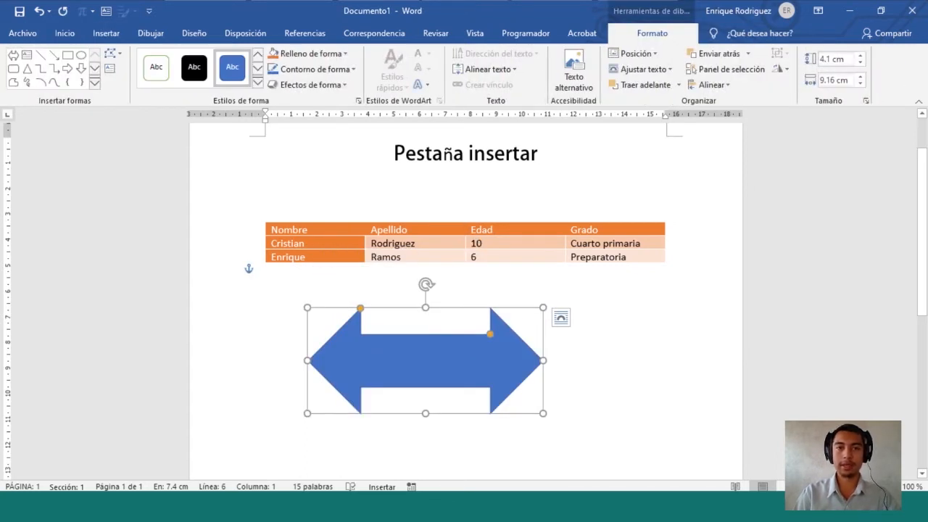
# Snip two regions of the Formato ribbon, then go to the Archivo view
pyautogui.press('super+shift+s')
pyautogui.moveTo(605, 21); pyautogui.dragTo(698, 51)
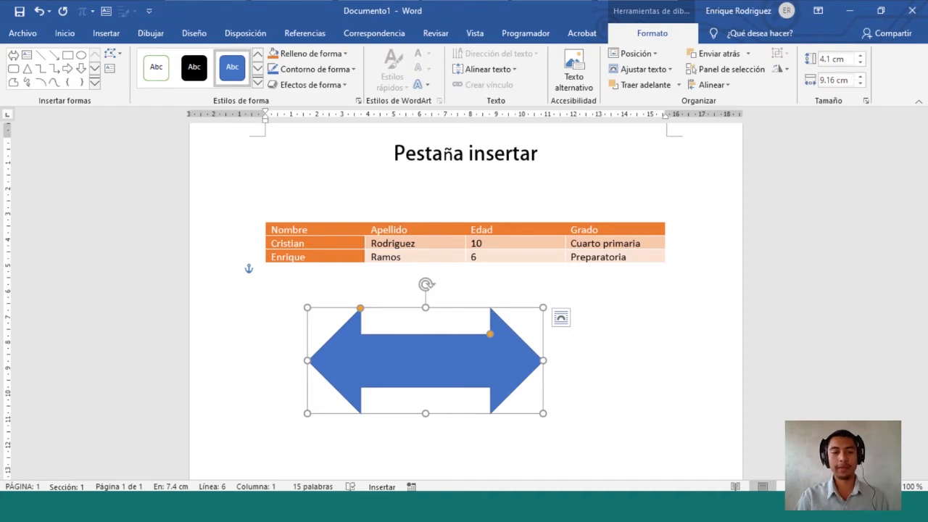
pyautogui.press('super+shift+s')
pyautogui.moveTo(1, 44); pyautogui.dragTo(925, 108)
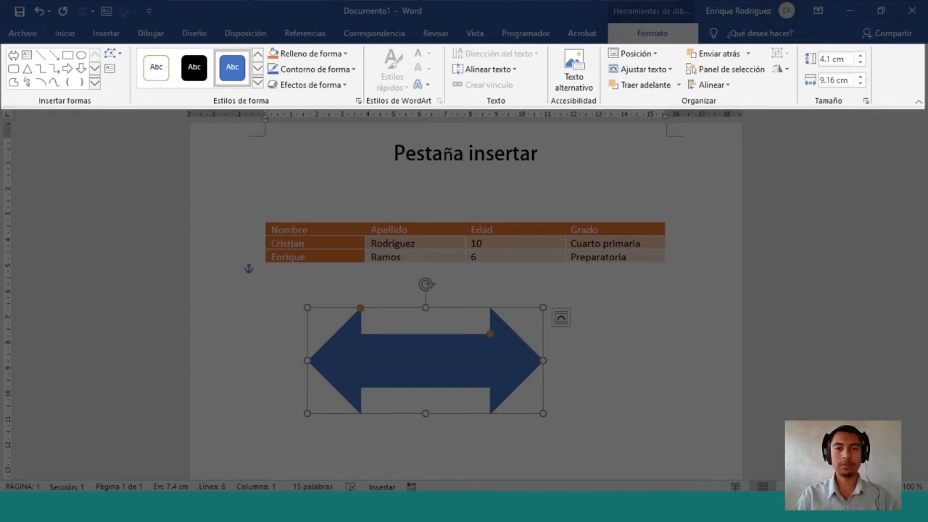
pyautogui.moveTo(924, 109); pyautogui.dragTo(883, 109)
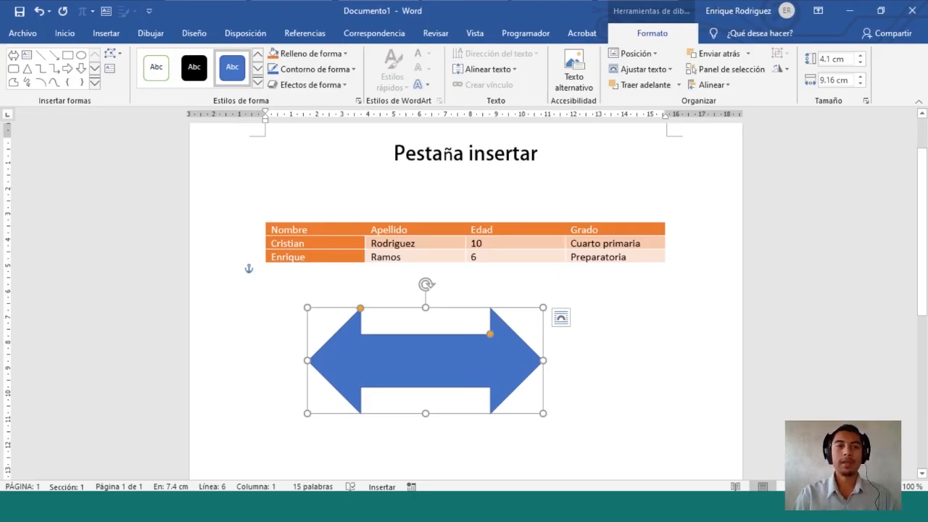
pyautogui.click(23, 33)
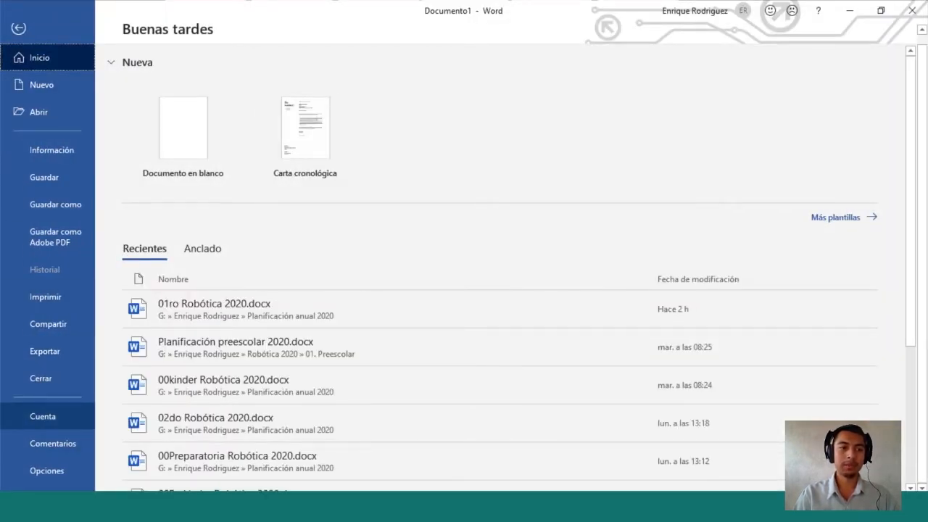
# Snip the installed Office product information from the Cuenta page, then return to the document
pyautogui.click(42, 416)
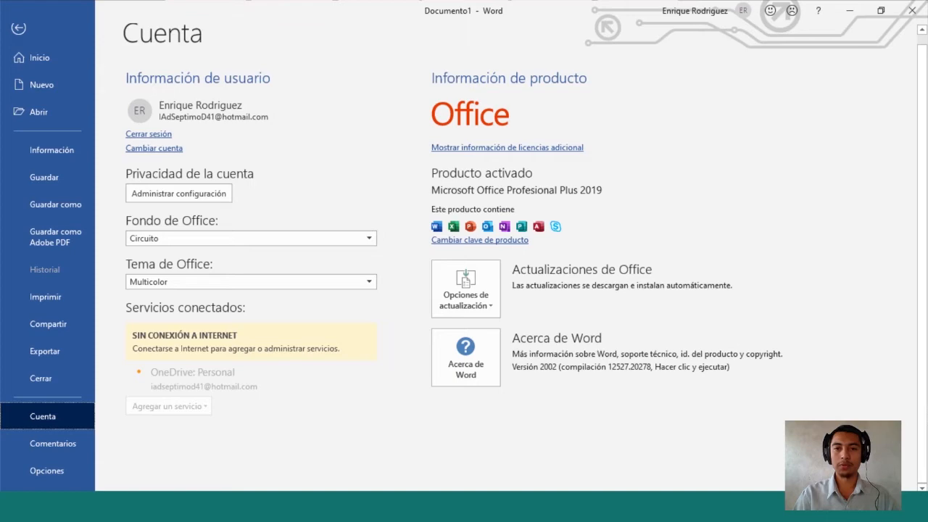
pyautogui.press('super+shift+s')
pyautogui.moveTo(610, 199); pyautogui.dragTo(428, 180)
pyautogui.click(19, 28)
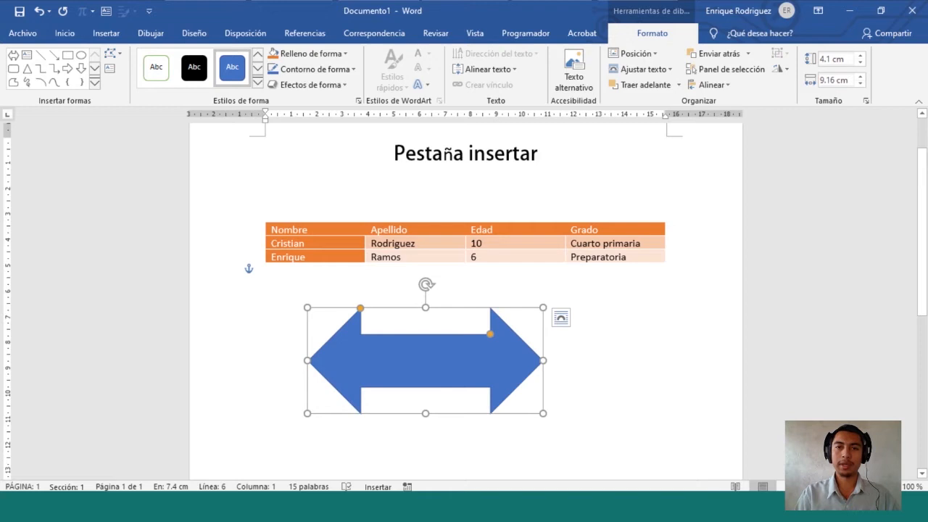
# Change the fill of the double-headed arrow below the table from blue to Oro, Énfasis 4
pyautogui.click(266, 281)
pyautogui.click(426, 360)
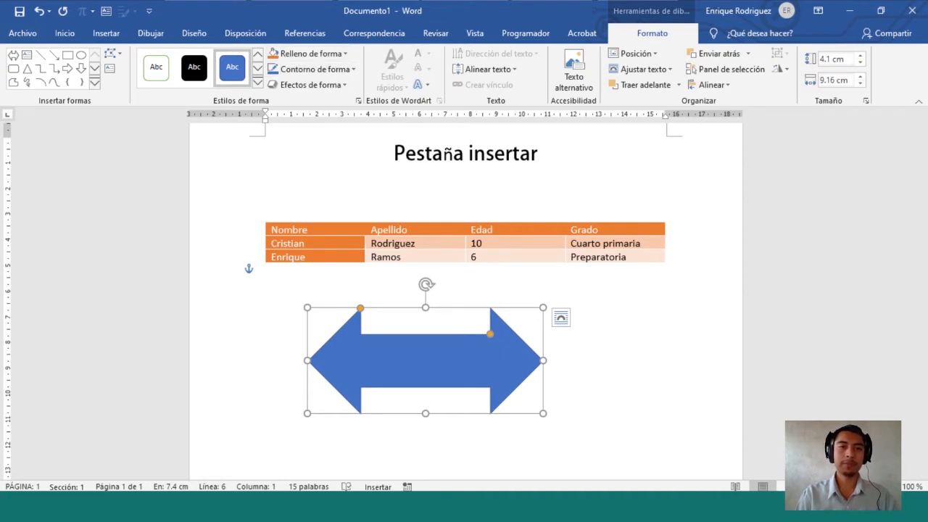
pyautogui.click(310, 54)
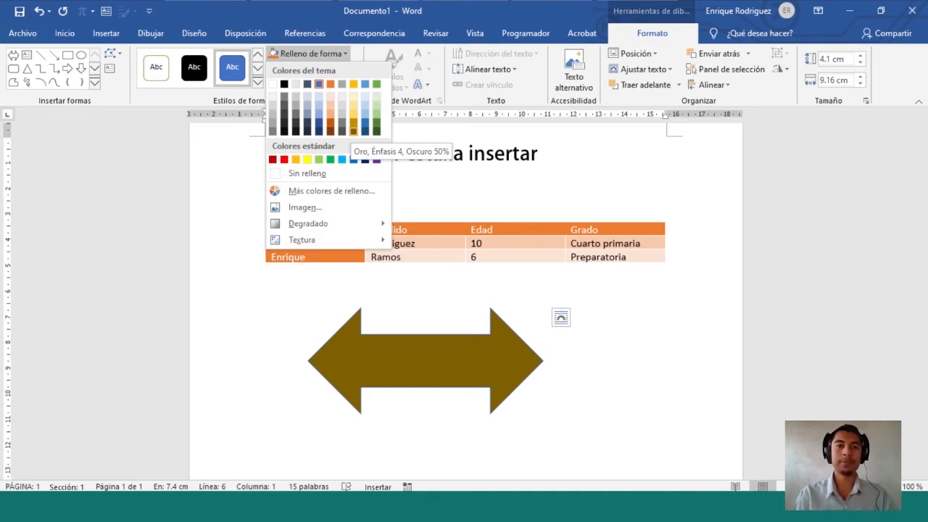
pyautogui.click(353, 123)
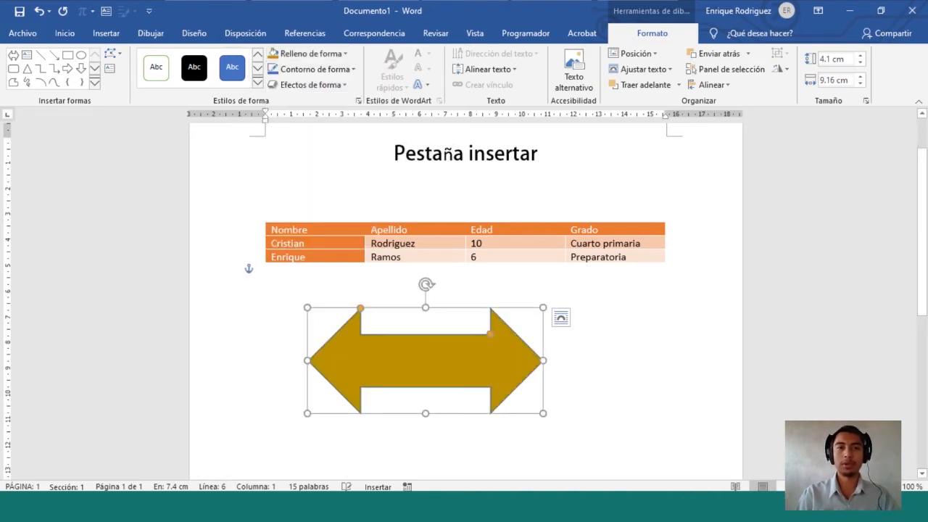
pyautogui.click(314, 68)
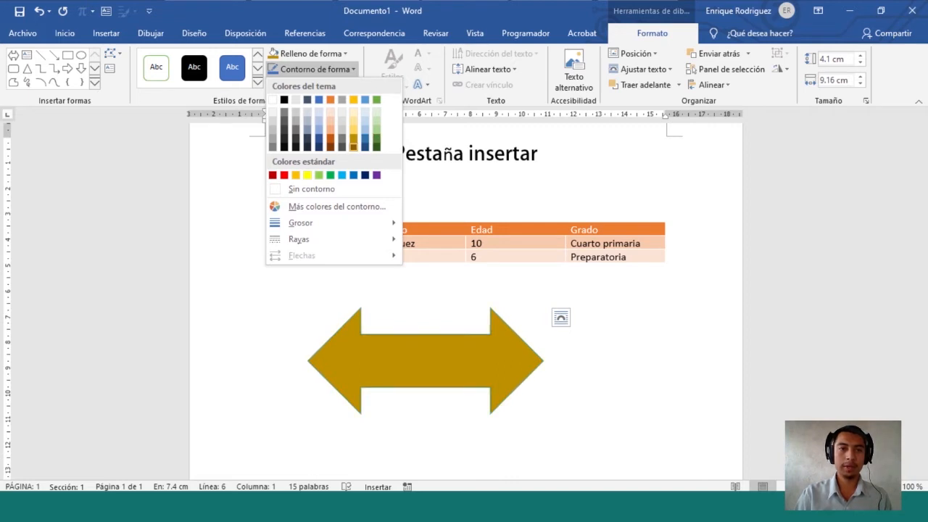
# Outline the gold arrow in orange at 6 pto weight with a dotted Rayas style
pyautogui.click(377, 138)
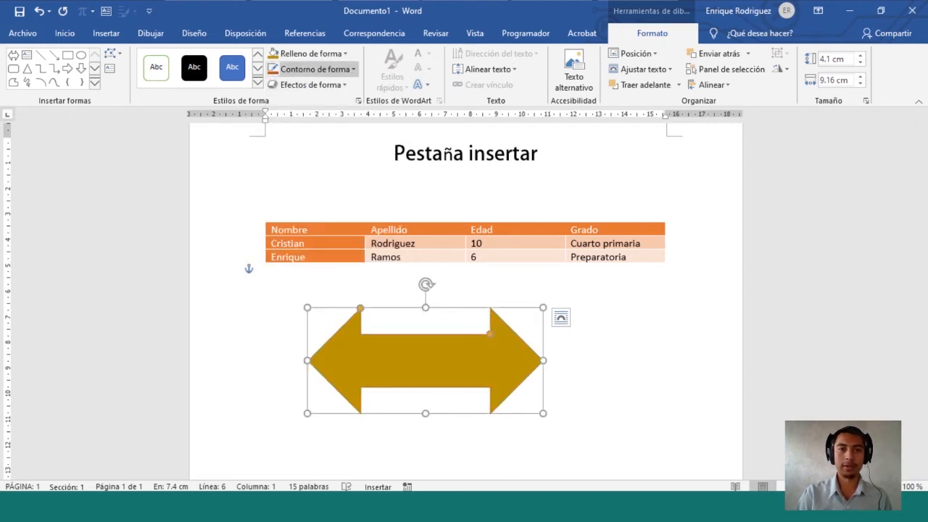
pyautogui.click(315, 69)
pyautogui.moveTo(301, 223)
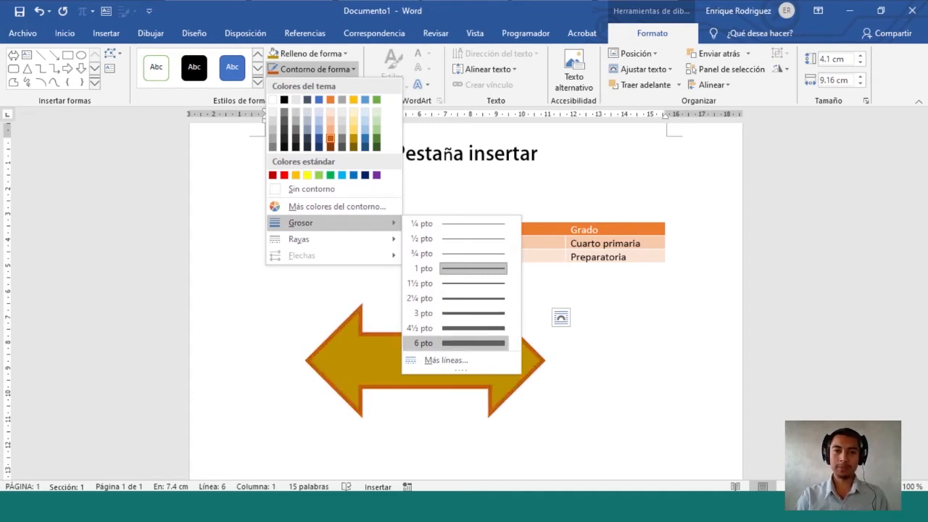
pyautogui.click(456, 343)
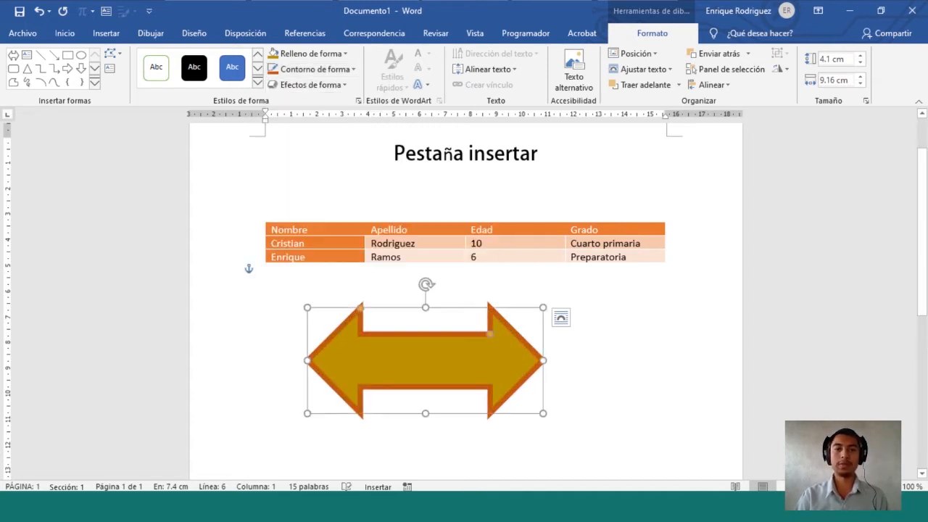
pyautogui.click(313, 69)
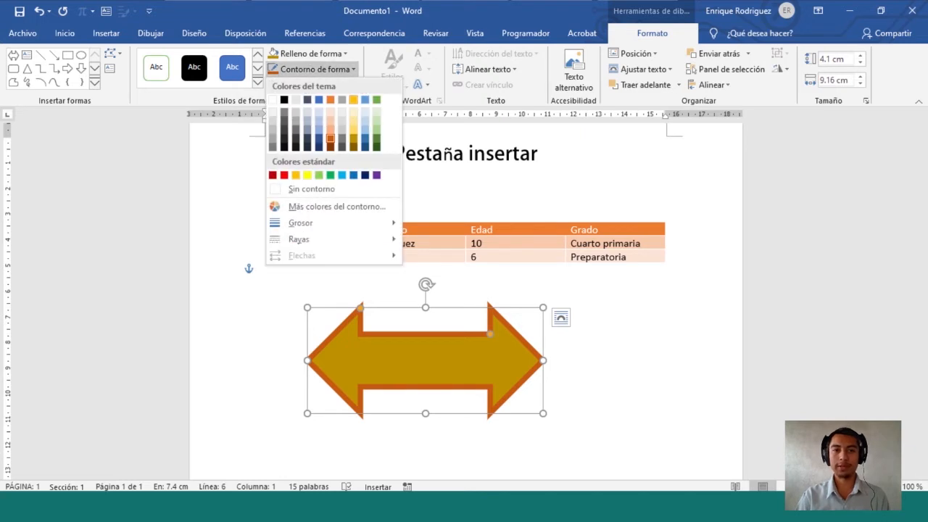
pyautogui.moveTo(326, 223)
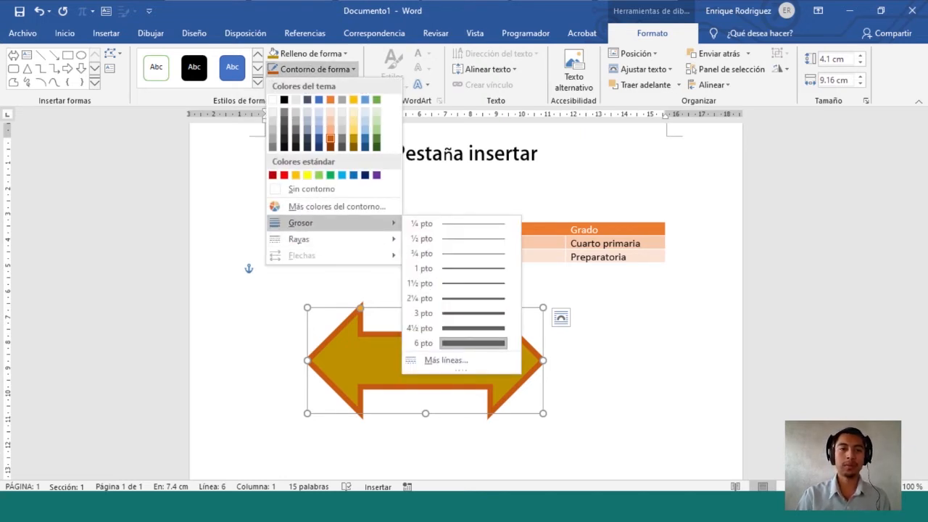
pyautogui.moveTo(326, 238)
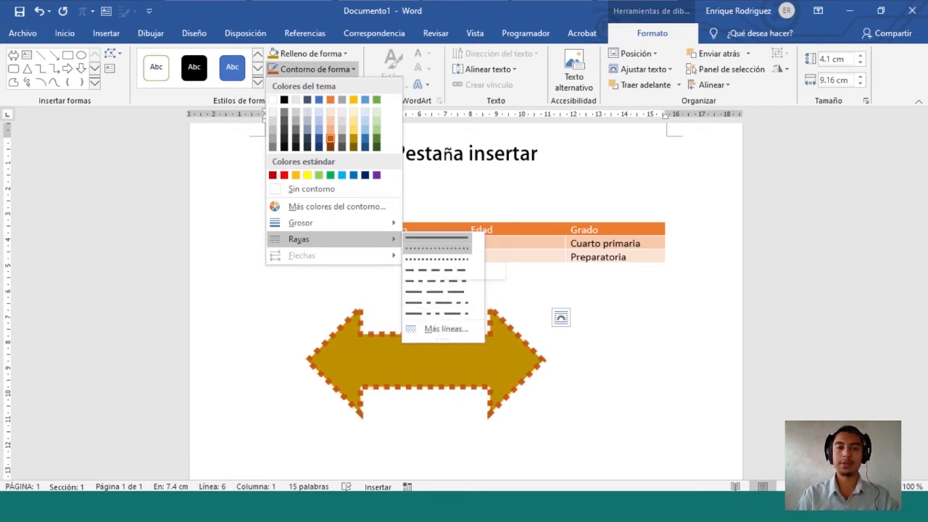
pyautogui.click(437, 248)
pyautogui.click(314, 68)
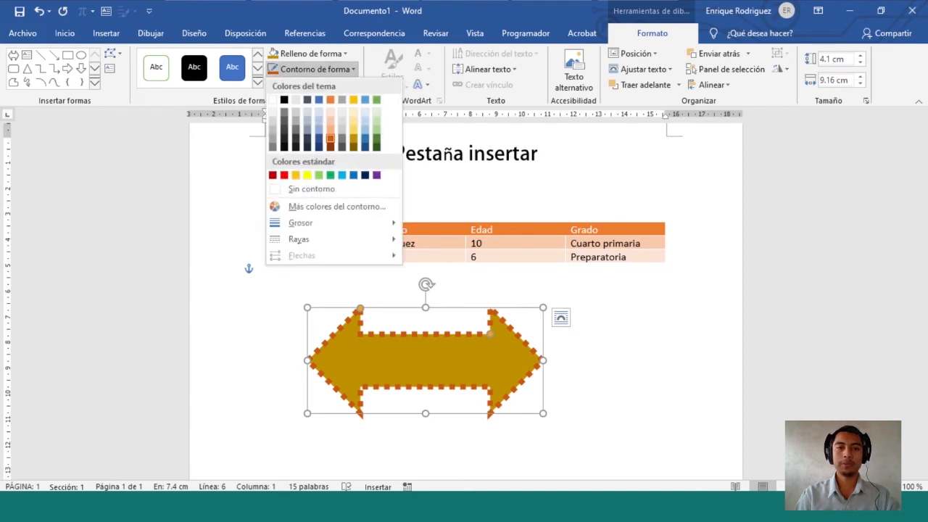
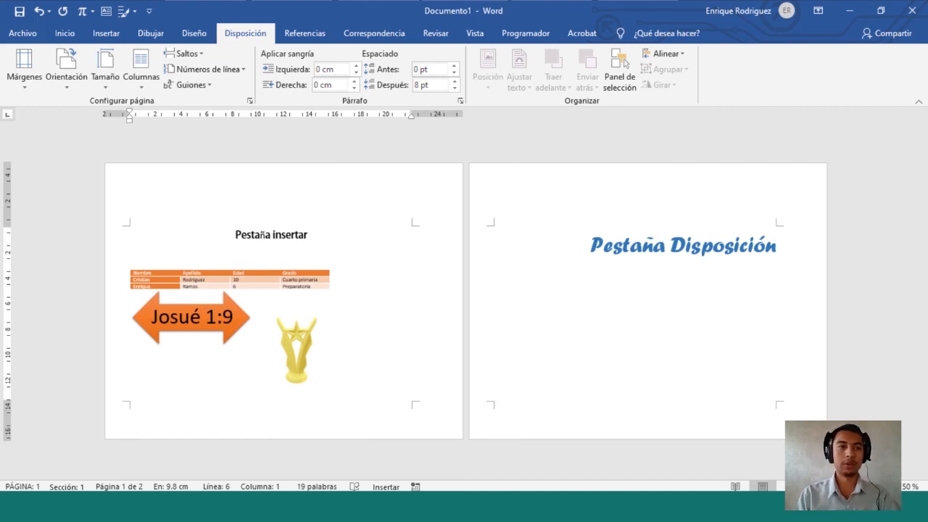
# Open the Configurar página settings from the Disposición tab
pyautogui.click(250, 101)
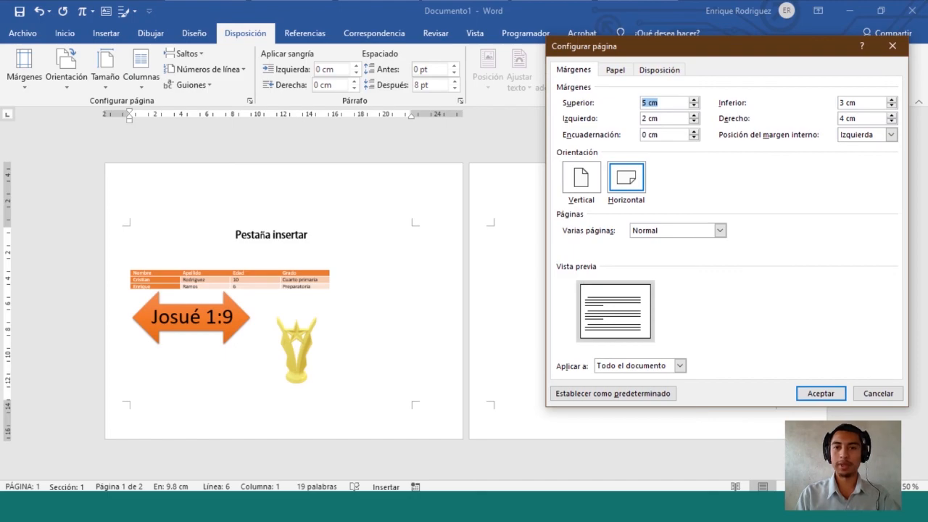
# Switch the page orientation to Vertical and bring up the Papel settings
pyautogui.hotkey('alt', 'v')
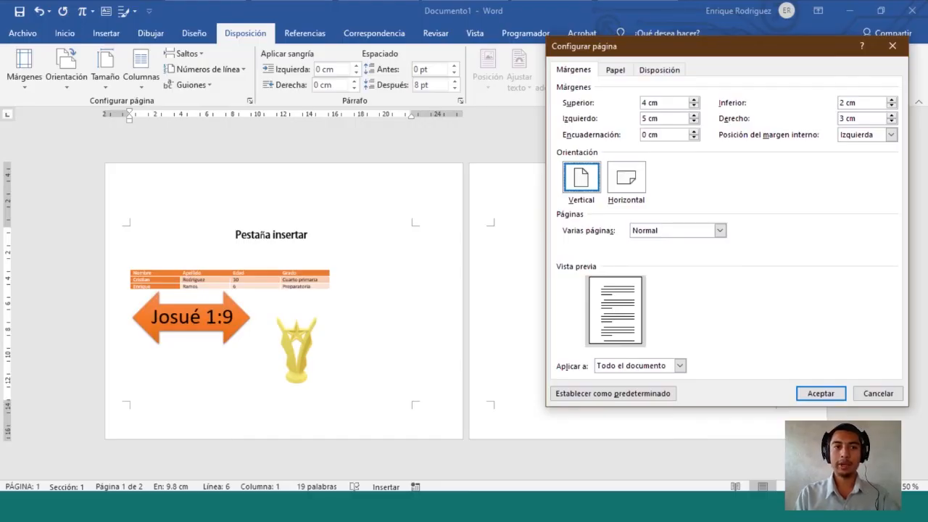
pyautogui.click(615, 69)
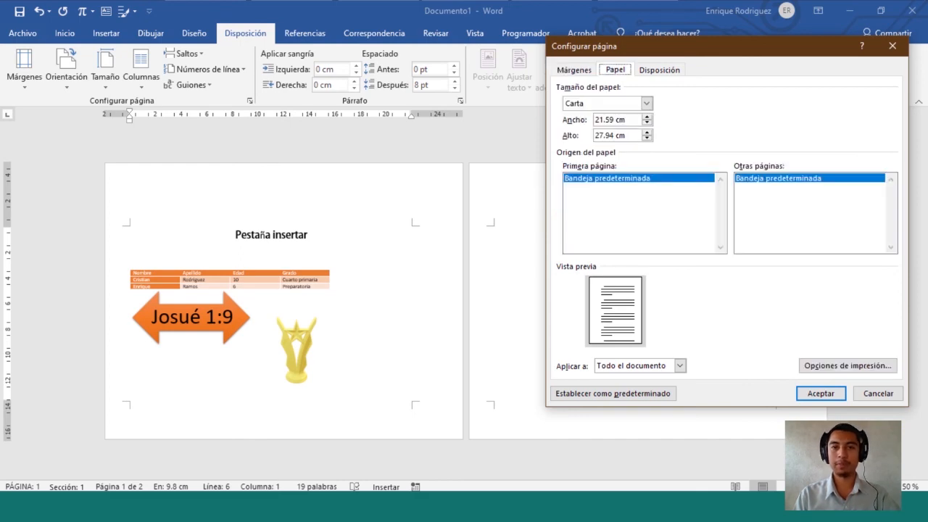
# Snip the dialog's tab row and browse the paper sizes, leaving Carta selected
pyautogui.press('super+shift+s')
pyautogui.moveTo(555, 58); pyautogui.dragTo(688, 75)
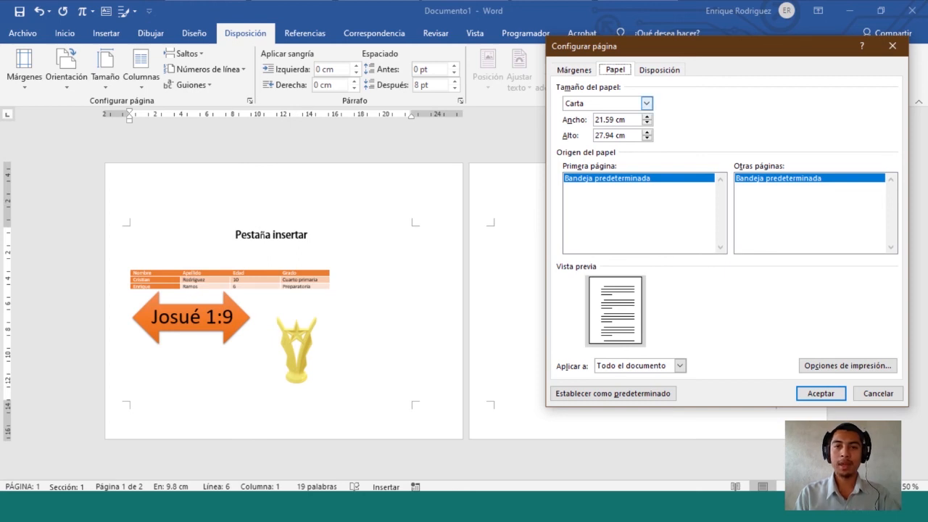
pyautogui.click(646, 103)
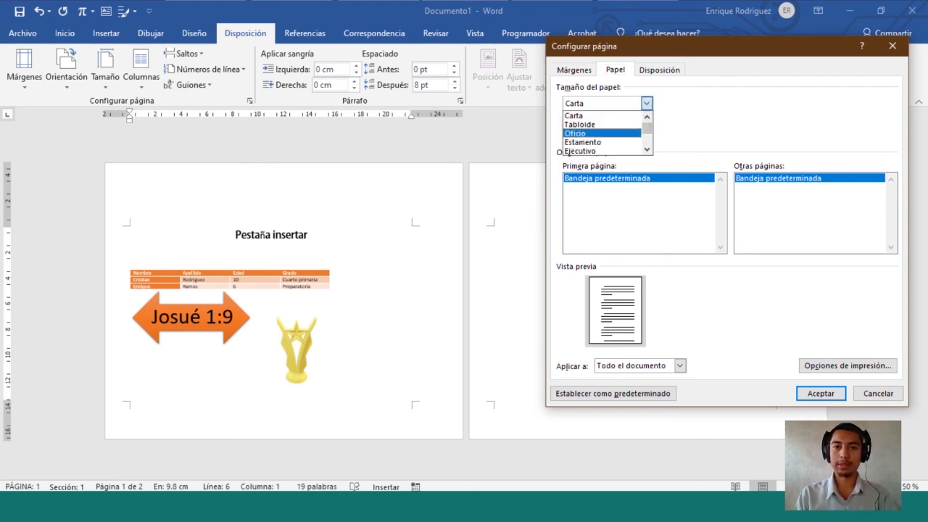
pyautogui.press('Down')
pyautogui.press('Down')
pyautogui.press('Down')
pyautogui.press('Down')
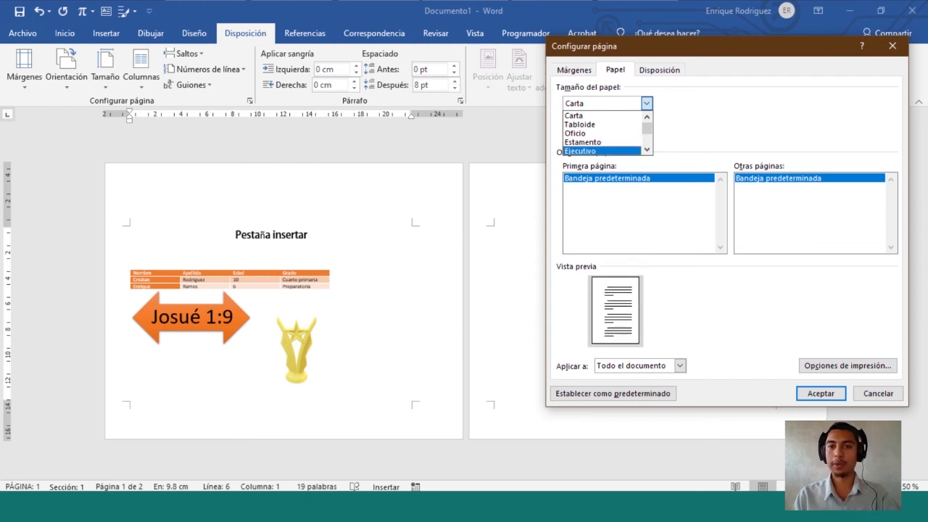
pyautogui.press('Down')
pyautogui.press('Down')
pyautogui.press('Down')
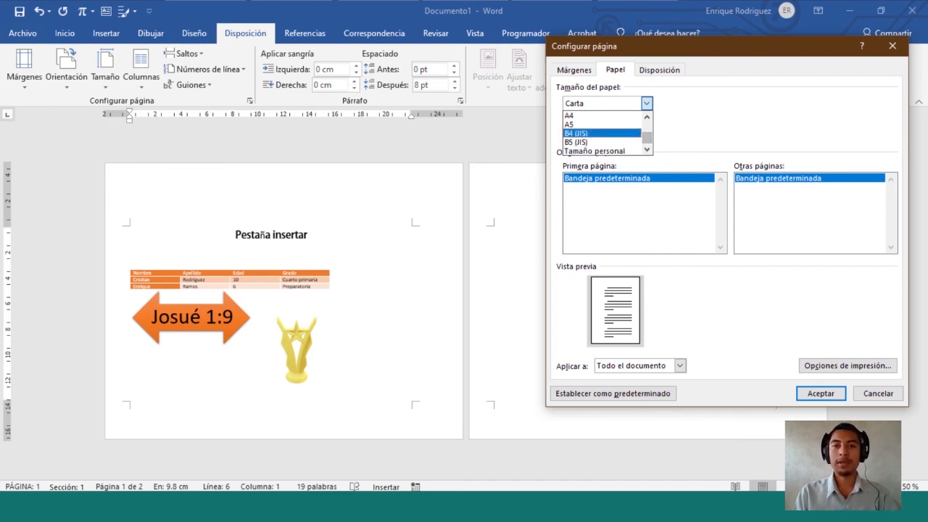
pyautogui.moveTo(647, 137); pyautogui.dragTo(647, 128)
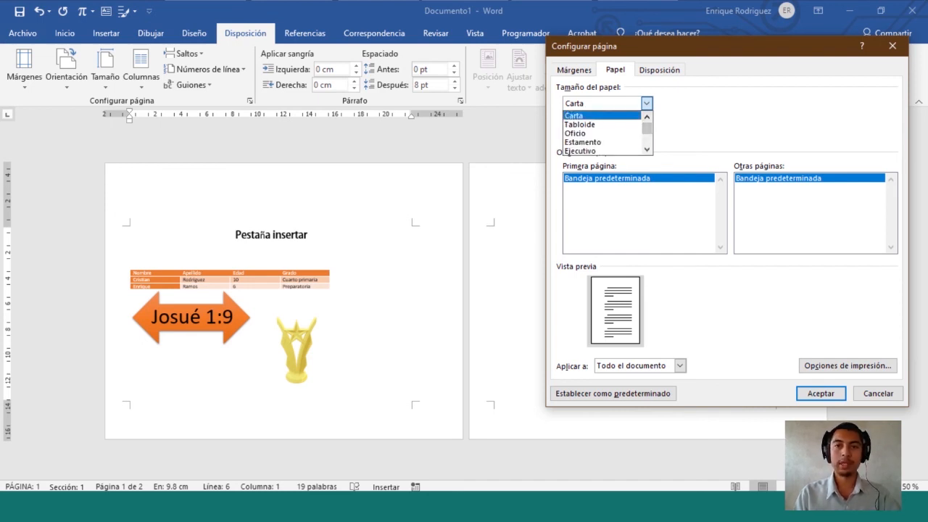
pyautogui.click(577, 115)
# Review the 21.59 × 27.94 cm dimensions, then pick Oficio as the paper size
pyautogui.moveTo(627, 120); pyautogui.dragTo(594, 120)
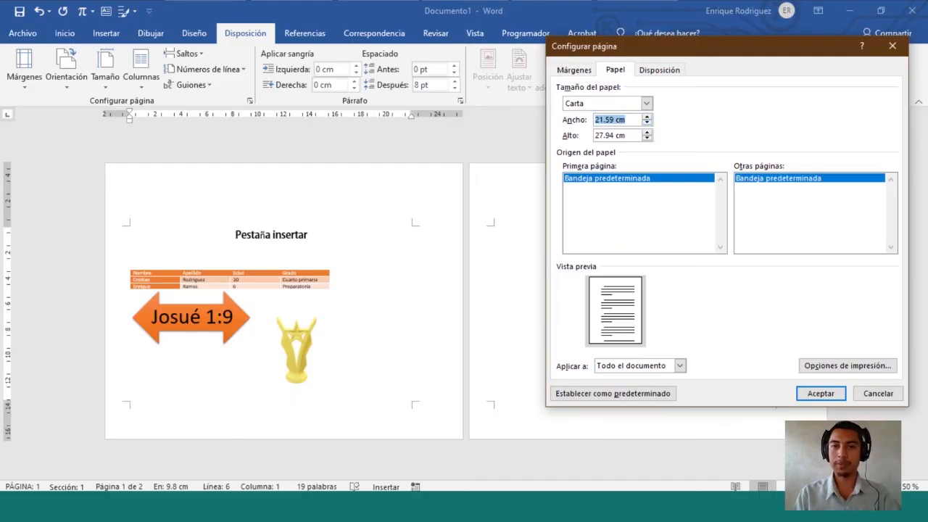
pyautogui.press('Tab')
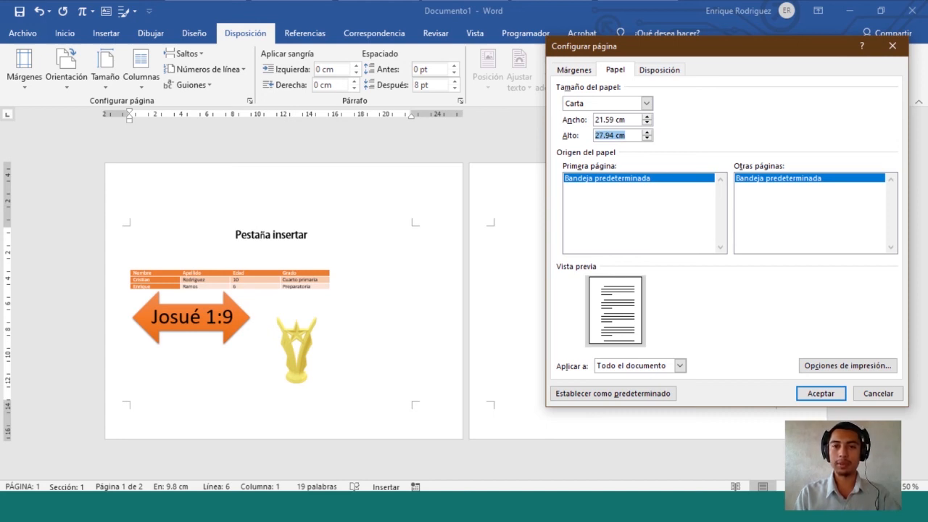
pyautogui.click(626, 119)
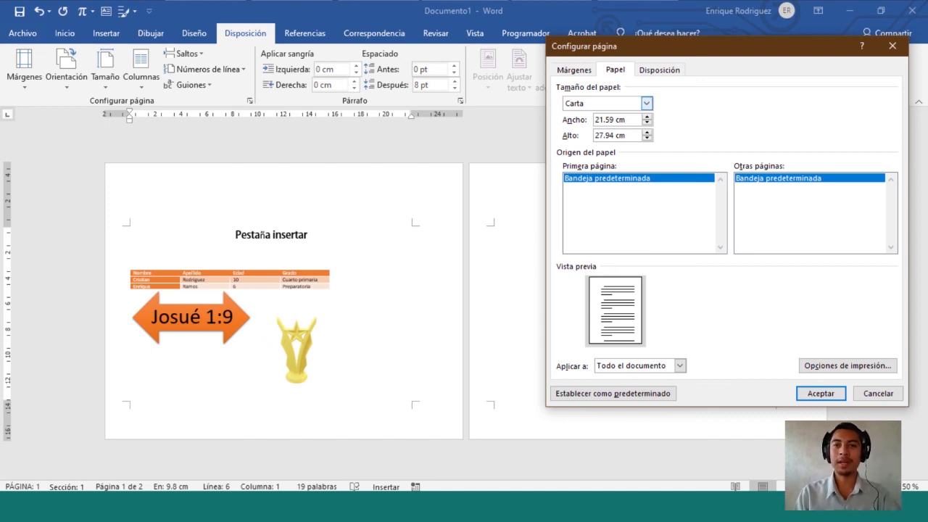
pyautogui.click(646, 103)
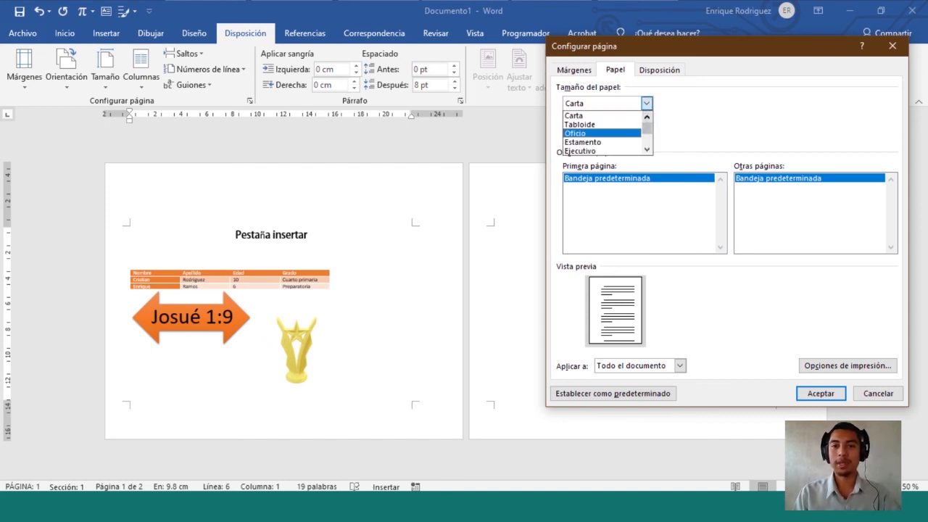
pyautogui.click(594, 133)
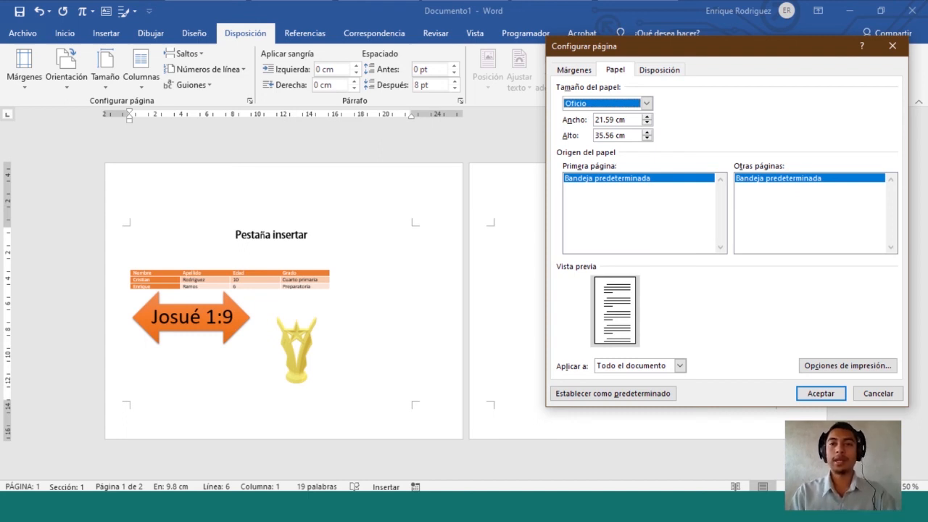
# Snip the 35.56 cm height field and change the height to 33 cm
pyautogui.press('Tab')
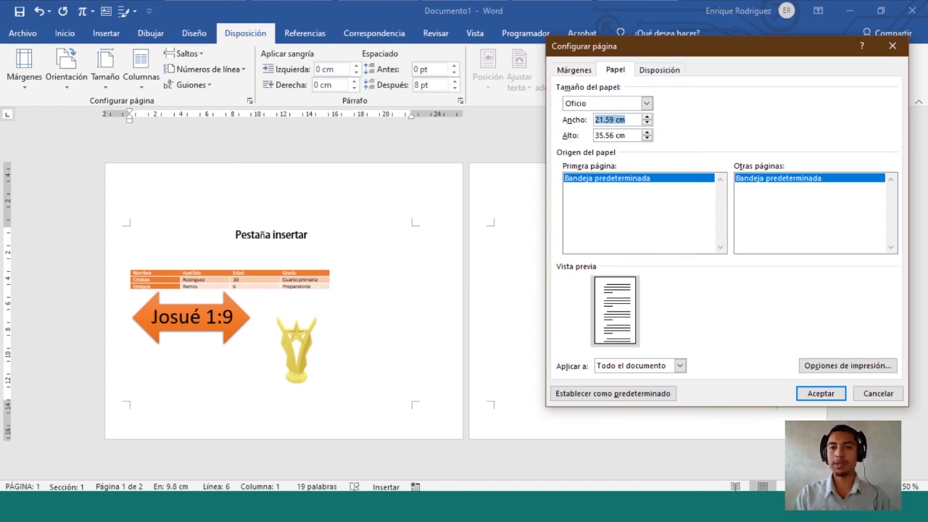
pyautogui.click(626, 136)
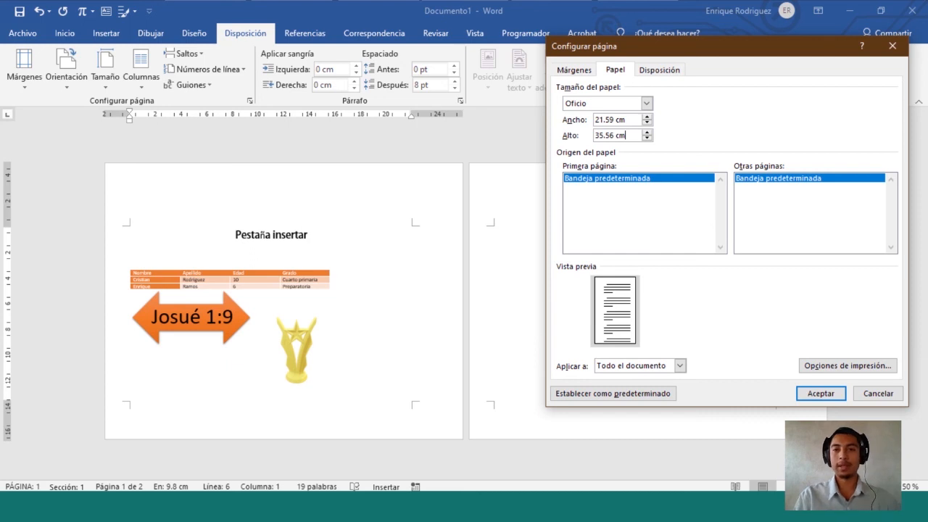
pyautogui.moveTo(626, 136); pyautogui.dragTo(594, 135)
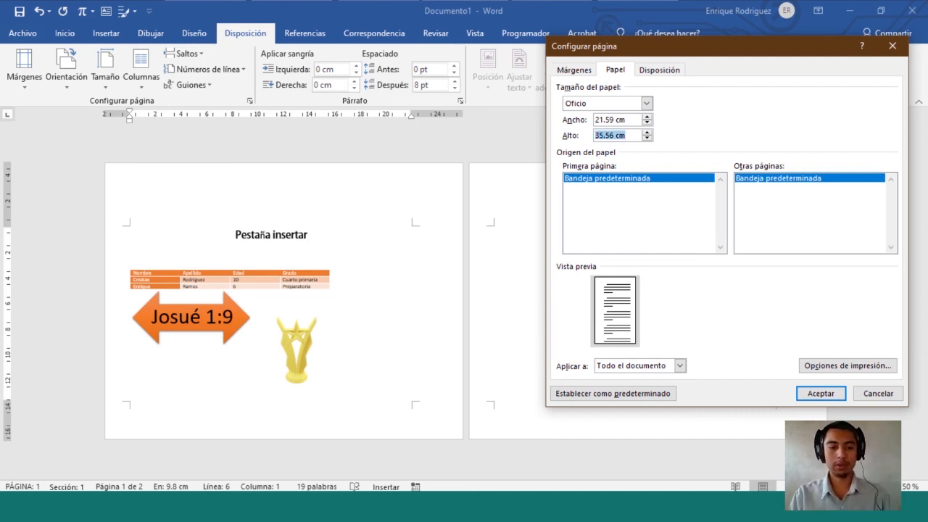
pyautogui.press('super+shift+s')
pyautogui.moveTo(557, 129); pyautogui.dragTo(662, 141)
pyautogui.write('33')
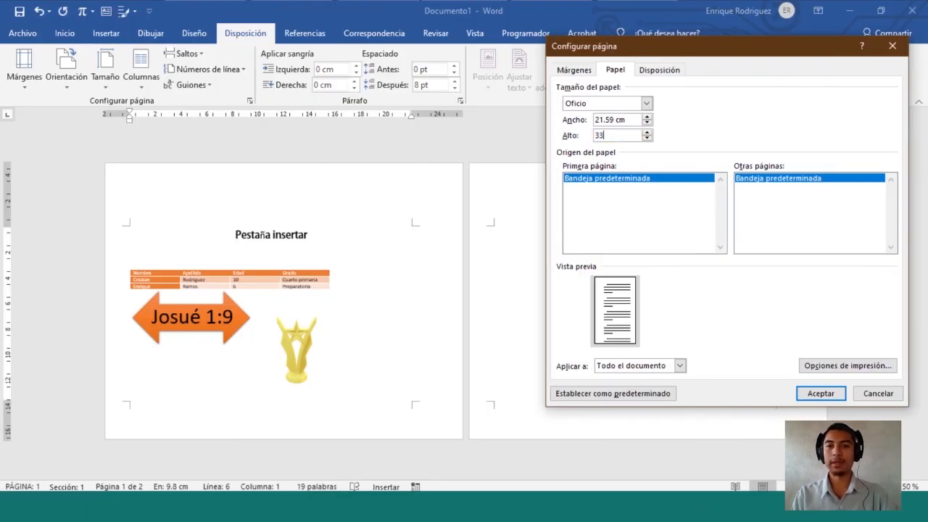
# Trim the width to 21.5 cm, snip the custom size, and apply it
pyautogui.click(627, 121)
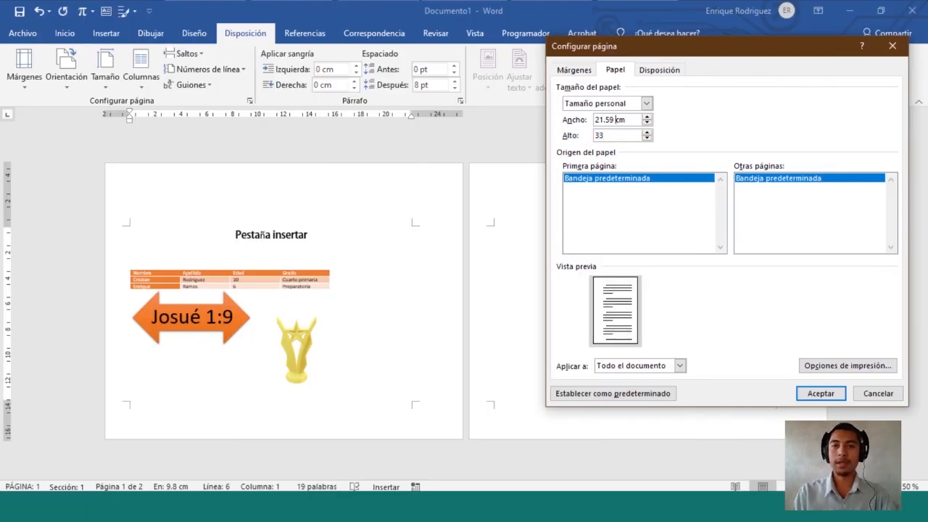
pyautogui.press('BackSpace')
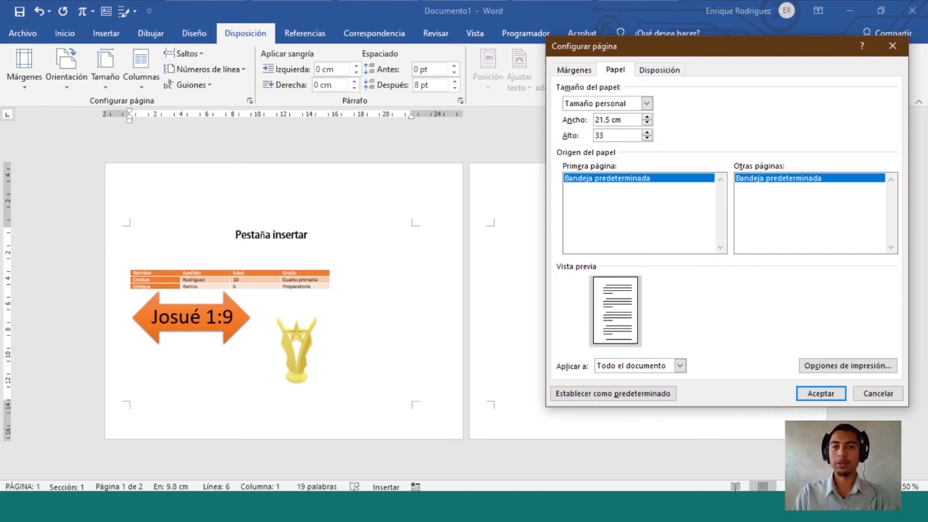
pyautogui.press('Delete')
pyautogui.press('Delete')
pyautogui.press('Delete')
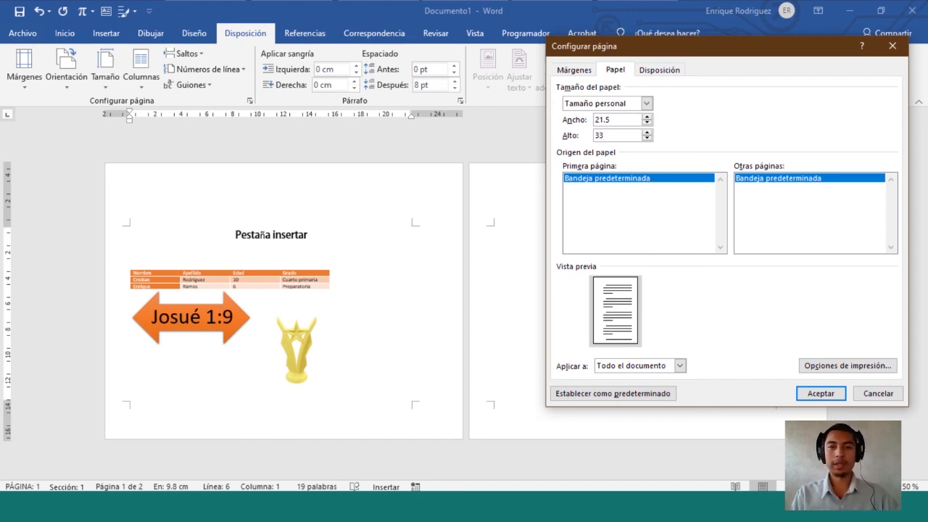
pyautogui.press('super+shift+s')
pyautogui.moveTo(562, 93); pyautogui.dragTo(664, 114)
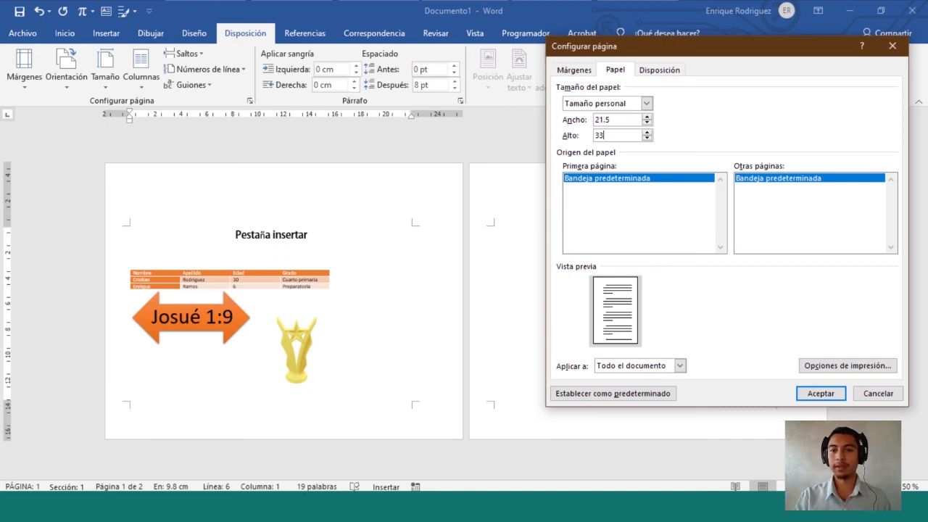
pyautogui.click(821, 394)
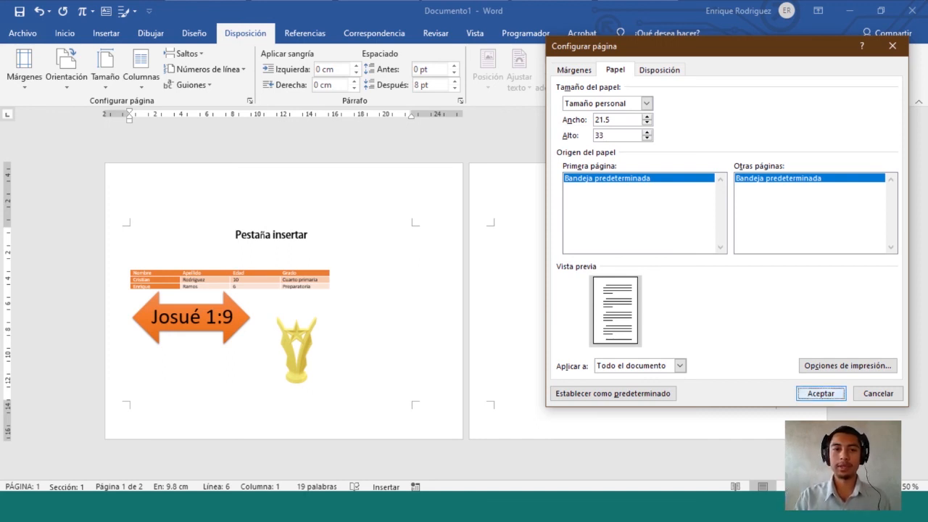
# Zoom the page to about 110%, briefly try Web Layout, then return to Print Layout
pyautogui.scroll(-3, 466, 301)
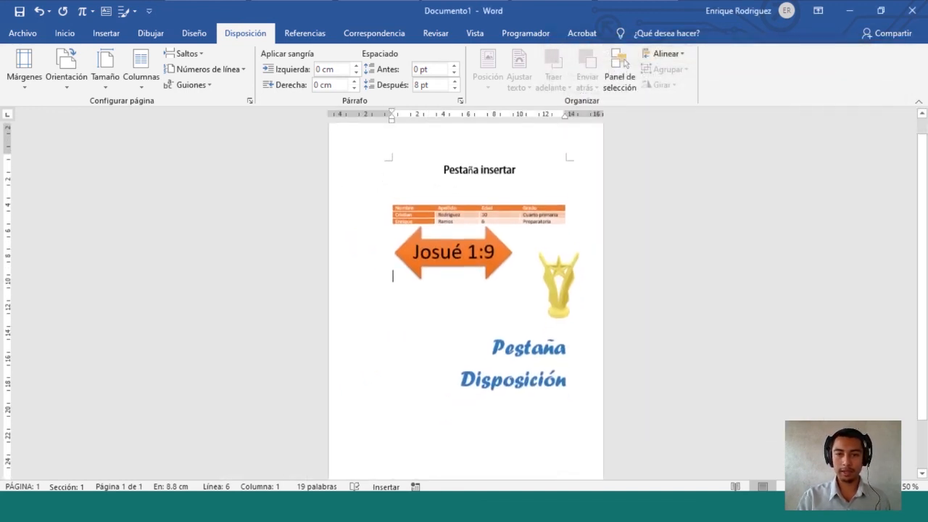
pyautogui.scroll(3, 465, 301)
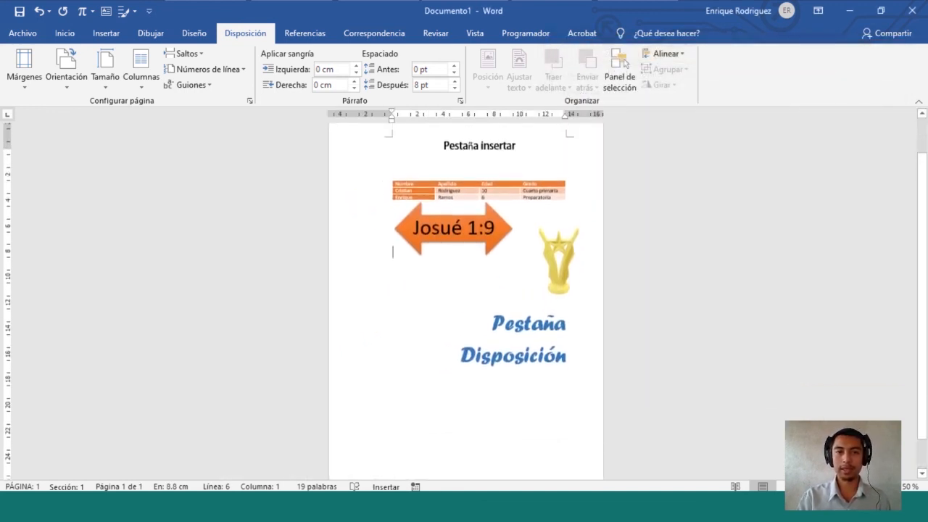
pyautogui.moveTo(831, 486); pyautogui.dragTo(850, 486)
pyautogui.click(811, 487)
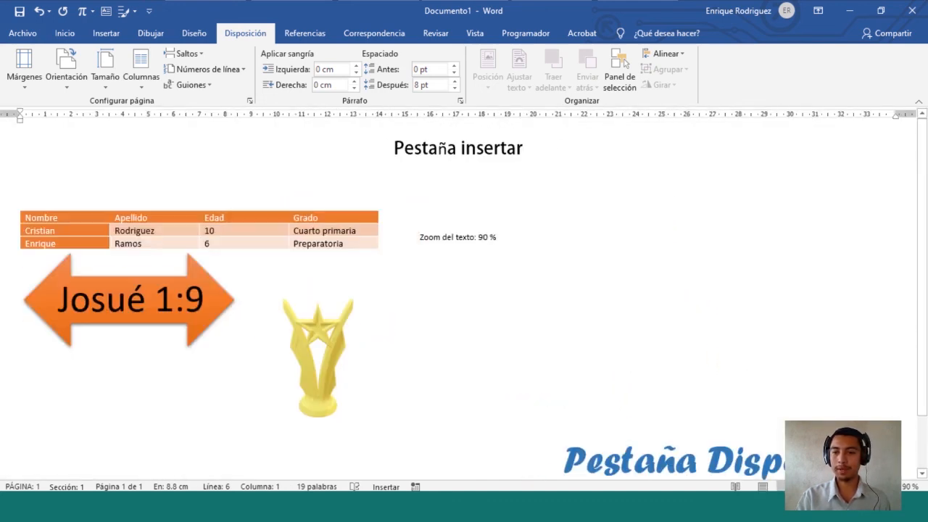
pyautogui.click(894, 486)
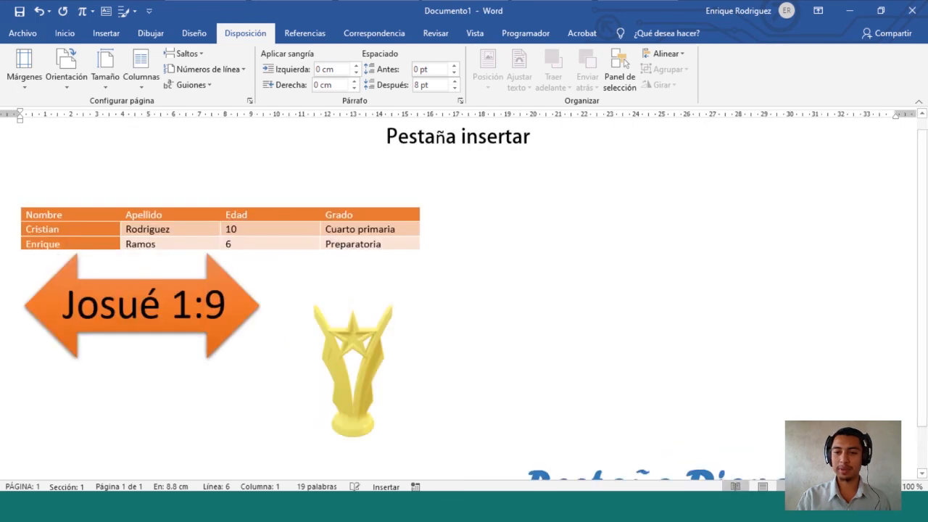
pyautogui.click(762, 486)
pyautogui.scroll(2, 494, 312)
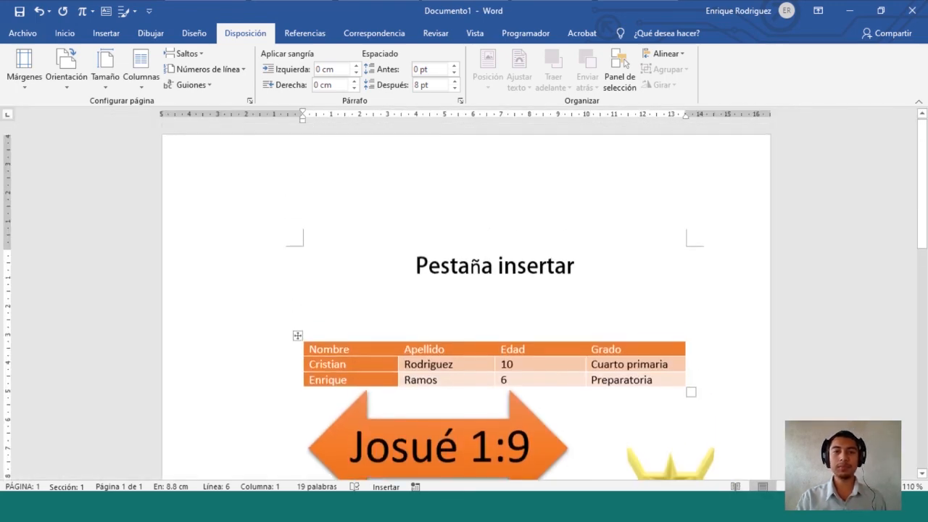
pyautogui.scroll(-7, 495, 312)
pyautogui.scroll(-4, 465, 289)
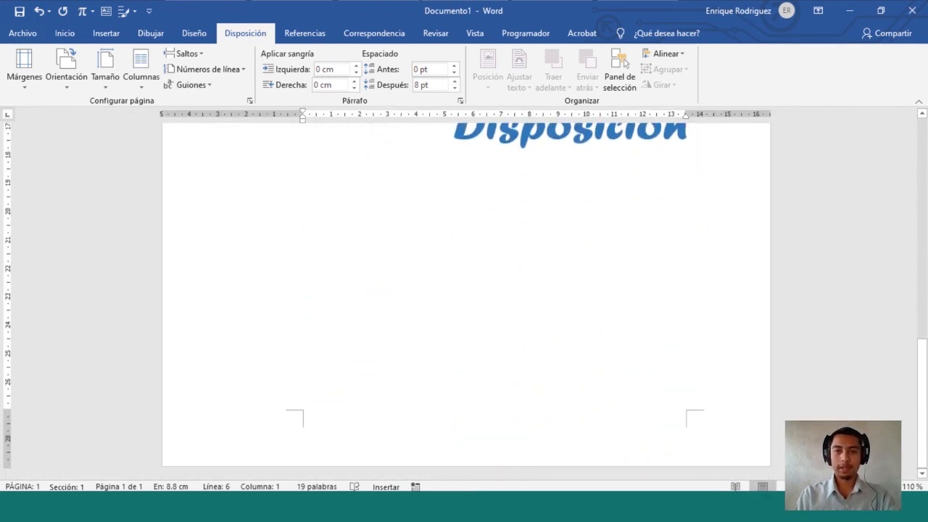
pyautogui.scroll(10, 465, 290)
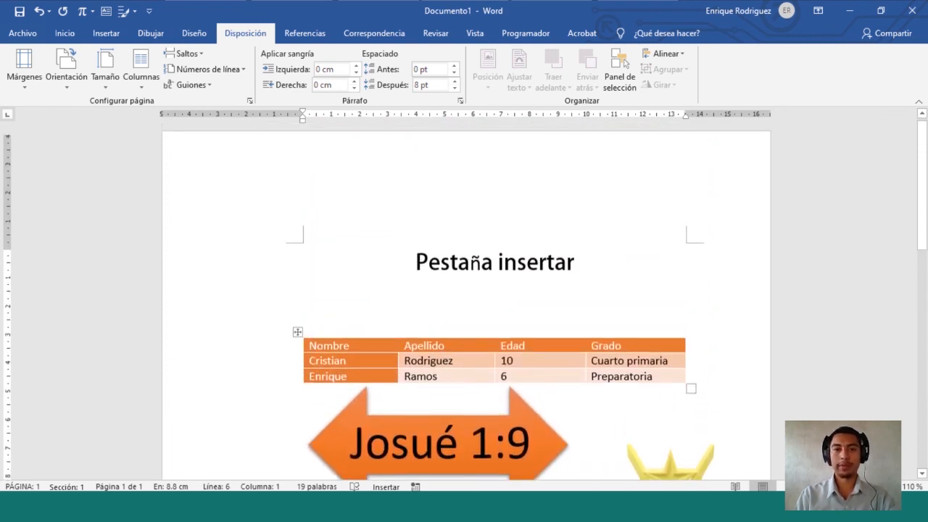
pyautogui.scroll(-8, 466, 290)
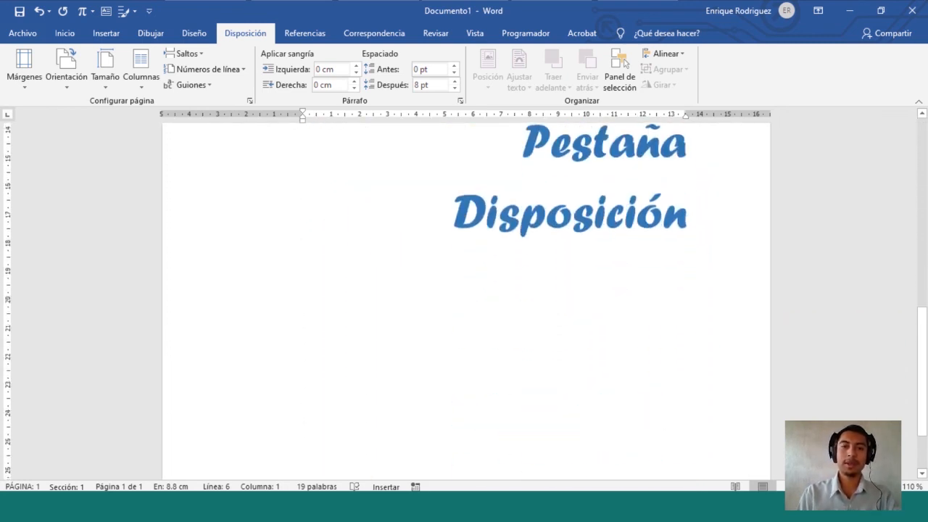
pyautogui.scroll(10, 466, 290)
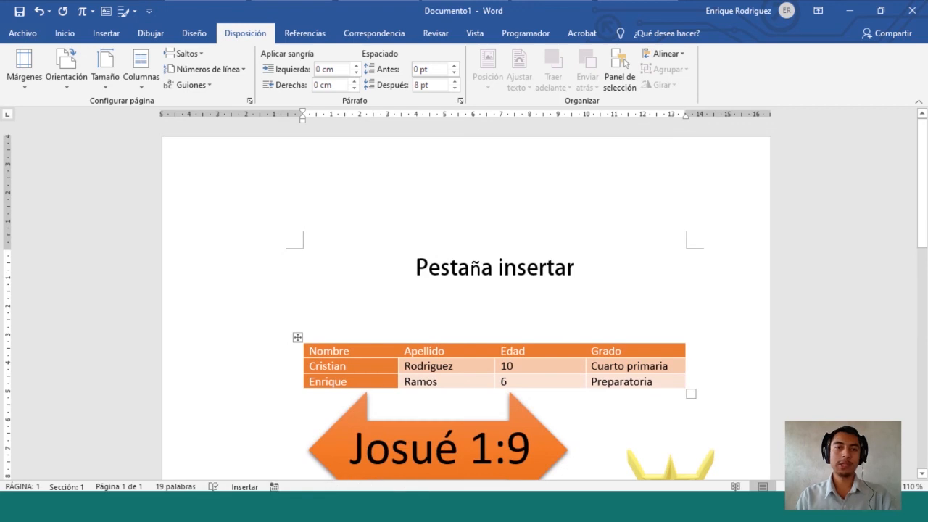
pyautogui.scroll(-1, 465, 300)
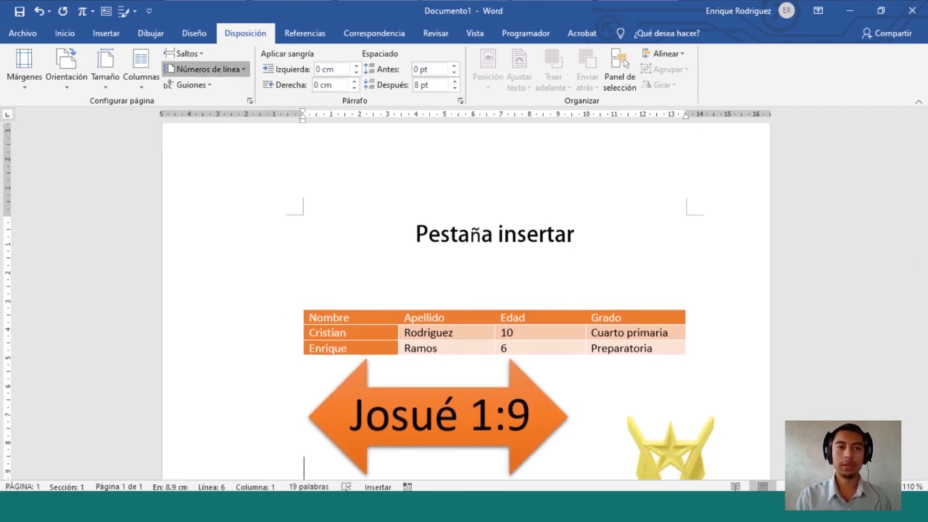
# Apply Continua line numbering down the left margin of the document
pyautogui.click(206, 69)
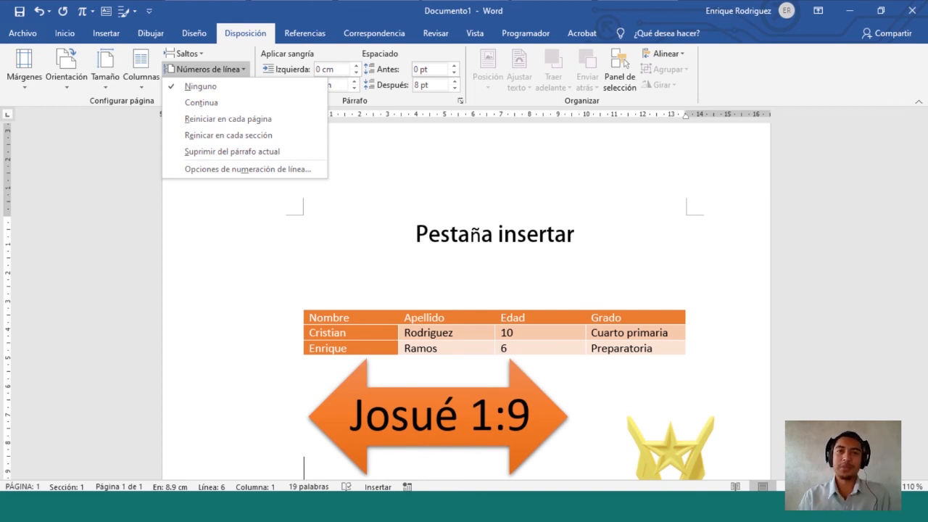
pyautogui.press('Down')
pyautogui.press('Down')
pyautogui.press('Return')
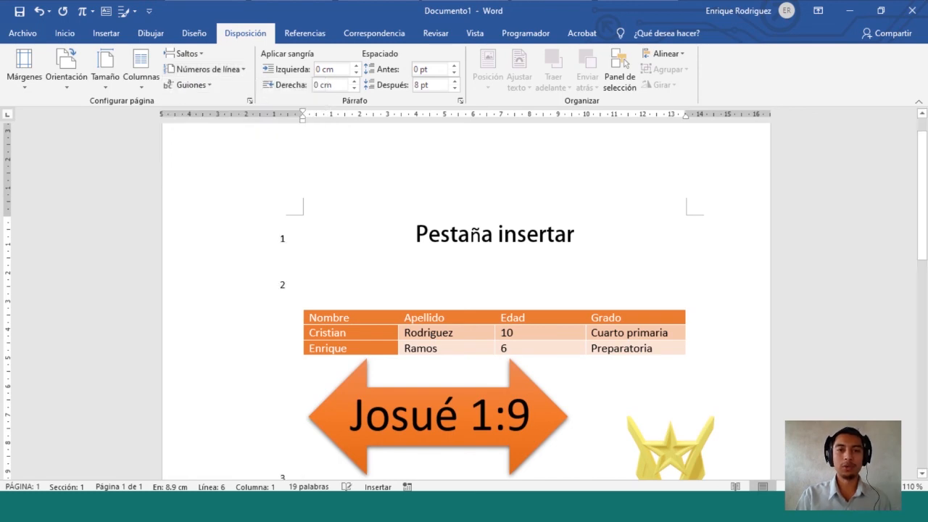
pyautogui.scroll(-2, 464, 305)
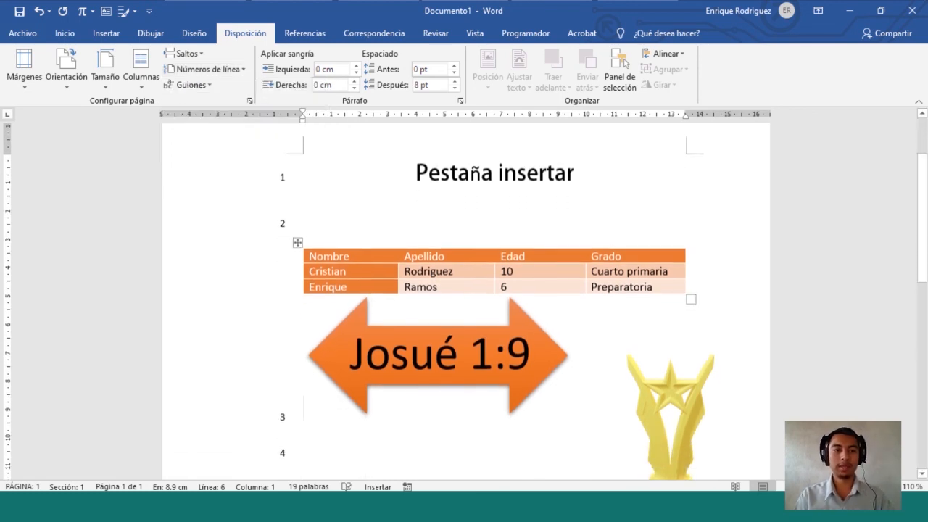
# Snip a tall strip of the numbered page's left margin
pyautogui.press('super+shift+s')
pyautogui.moveTo(274, 167); pyautogui.dragTo(302, 468)
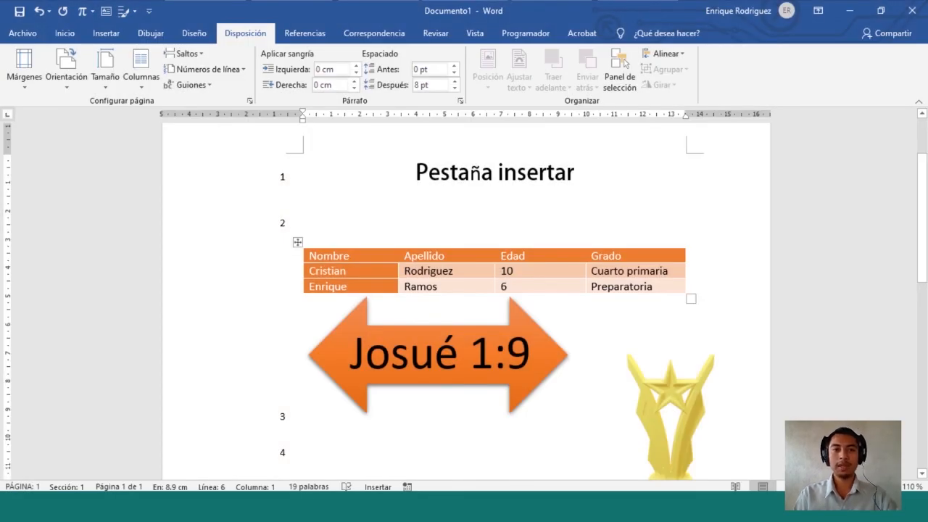
pyautogui.scroll(-1, 466, 301)
pyautogui.scroll(-3, 466, 301)
pyautogui.scroll(-4, 465, 301)
pyautogui.click(454, 346)
pyautogui.press('End')
pyautogui.press('Return')
pyautogui.write('alksifa')
pyautogui.press('Return')
pyautogui.write('lakjfa')
pyautogui.press('Return')
pyautogui.write('alkfja')
pyautogui.press('Return')
pyautogui.write('alkfjañsdf')
pyautogui.press('Return')
pyautogui.write('akldfjalskfi')
pyautogui.press('Return')
pyautogui.write('k')
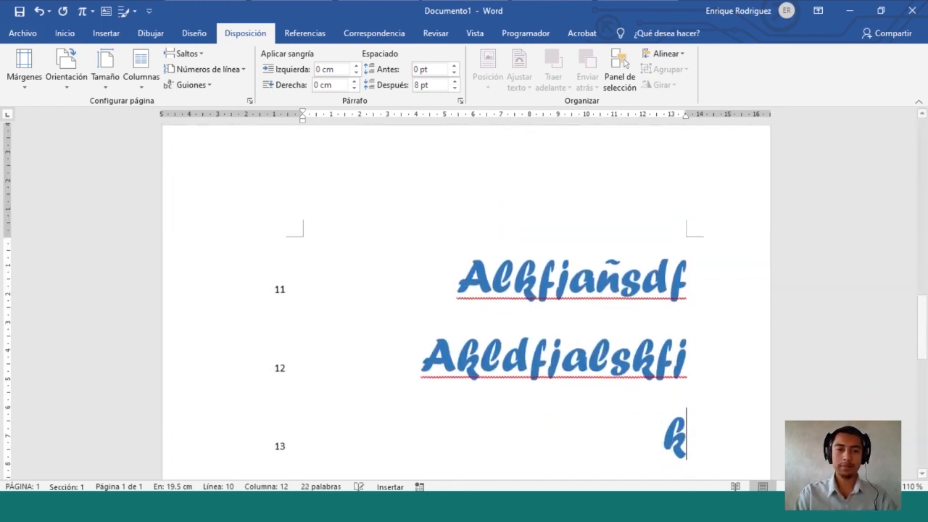
pyautogui.write('lasif')
pyautogui.hotkey('shift', 'Up')
pyautogui.hotkey('shift', 'Up')
pyautogui.hotkey('shift', 'Up')
pyautogui.hotkey('shift', 'Up')
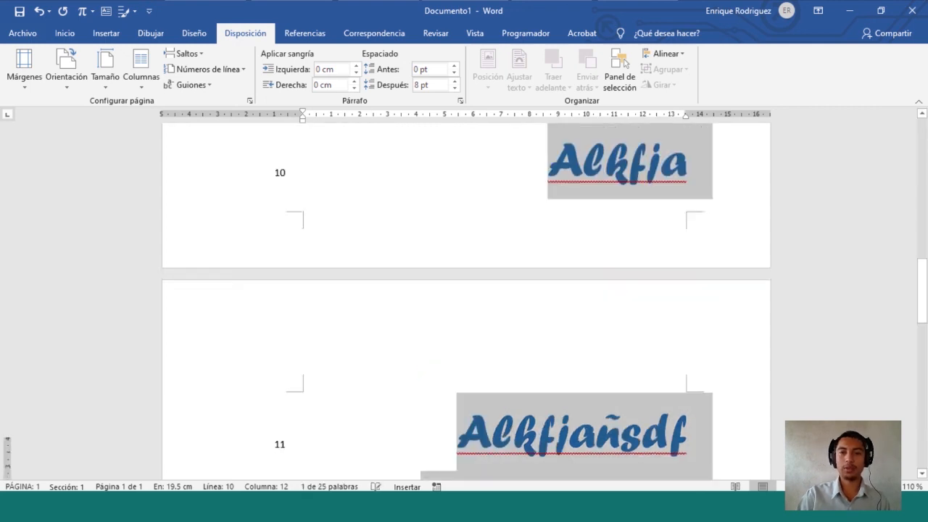
pyautogui.hotkey('shift', 'Up')
pyautogui.hotkey('shift', 'Up')
pyautogui.hotkey('shift', 'Up')
pyautogui.hotkey('shift', 'Up')
pyautogui.hotkey('shift', 'Up')
pyautogui.hotkey('shift', 'Up')
pyautogui.hotkey('shift', 'Up')
pyautogui.hotkey('shift', 'Up')
pyautogui.hotkey('shift', 'Down')
pyautogui.hotkey('shift', 'Down')
pyautogui.hotkey('shift', 'Down')
pyautogui.hotkey('shift', 'Down')
pyautogui.hotkey('shift', 'Down')
pyautogui.hotkey('shift', 'Down')
pyautogui.hotkey('shift', 'Down')
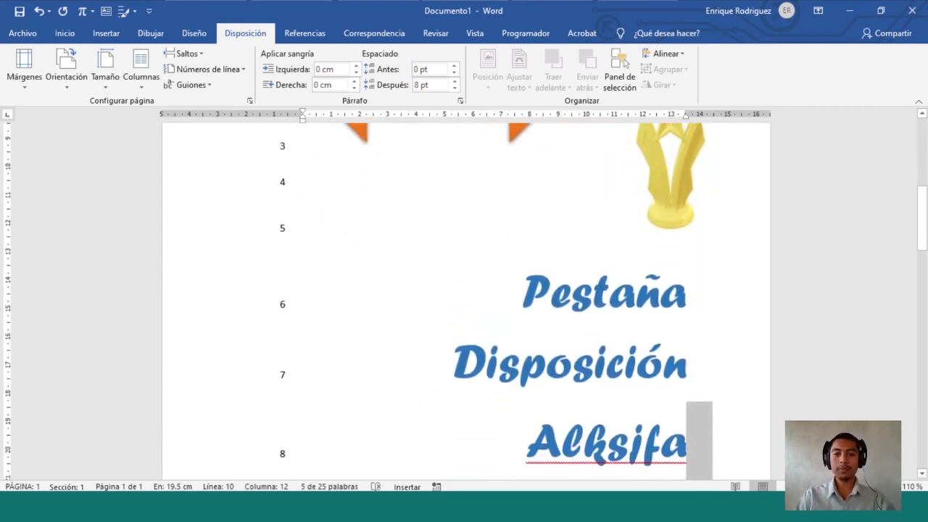
pyautogui.hotkey('shift', 'Up')
pyautogui.hotkey('shift', 'Up')
pyautogui.hotkey('shift', 'Down')
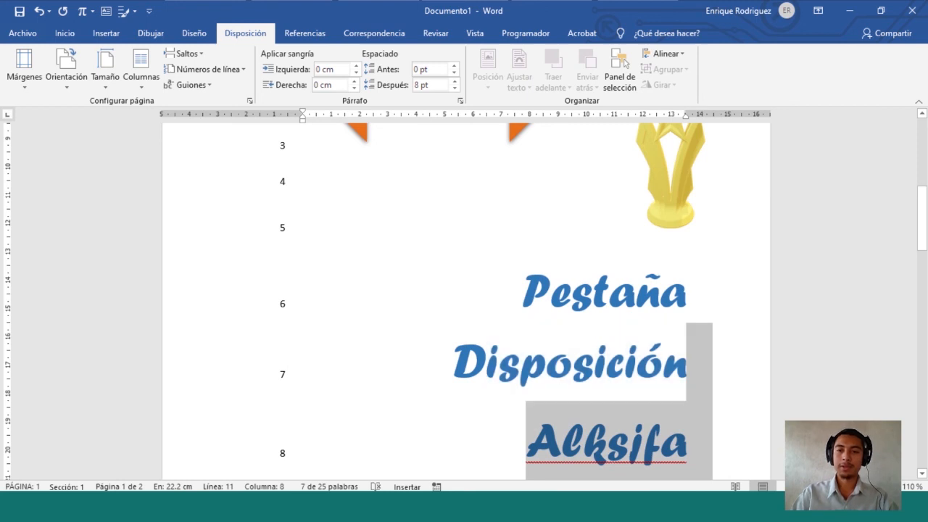
pyautogui.press('Delete')
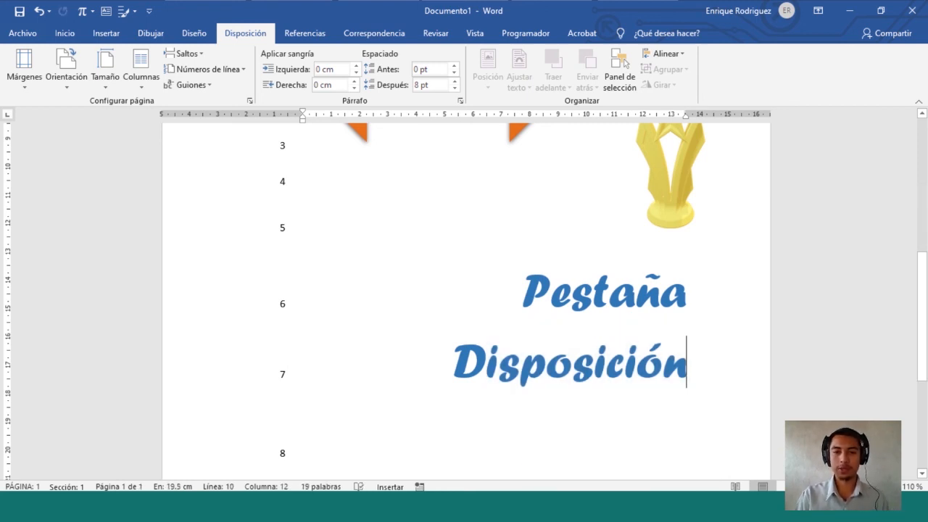
pyautogui.press('Down')
pyautogui.press('BackSpace')
pyautogui.press('BackSpace')
pyautogui.press('BackSpace')
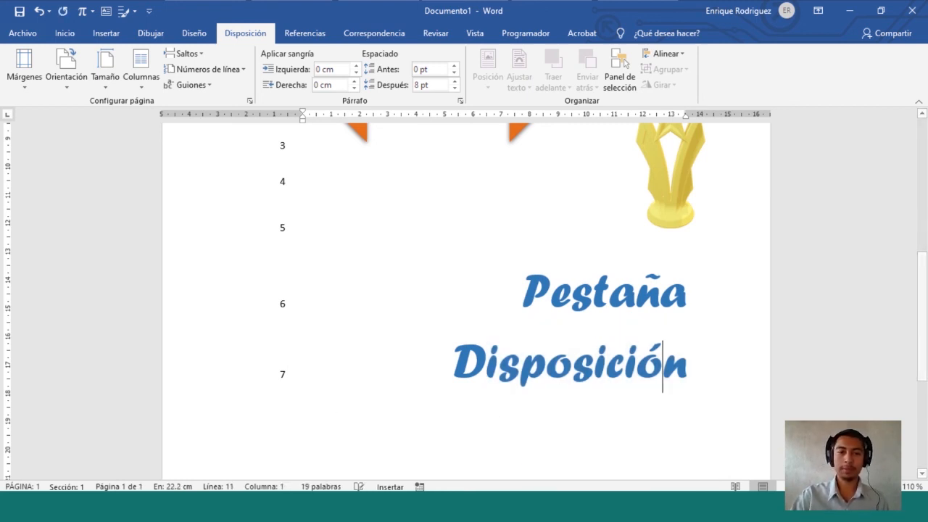
pyautogui.scroll(-4, 464, 290)
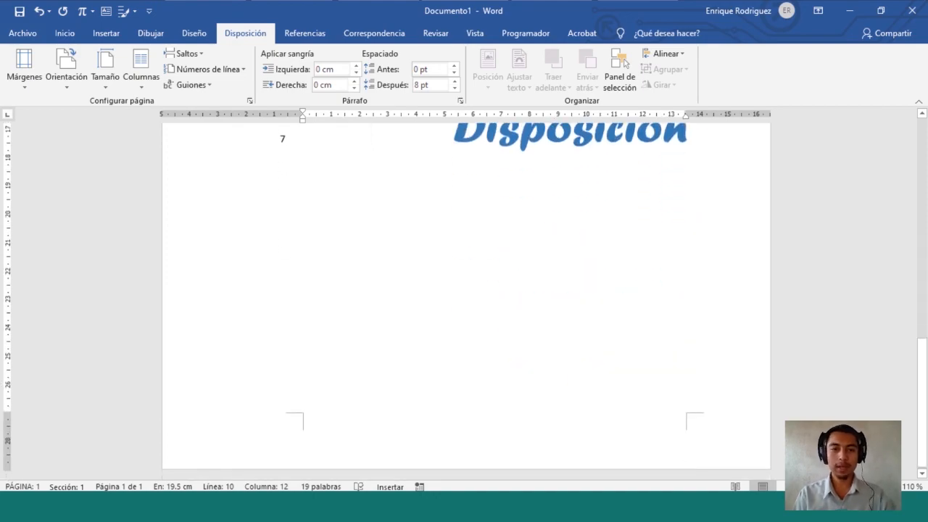
pyautogui.scroll(5, 464, 290)
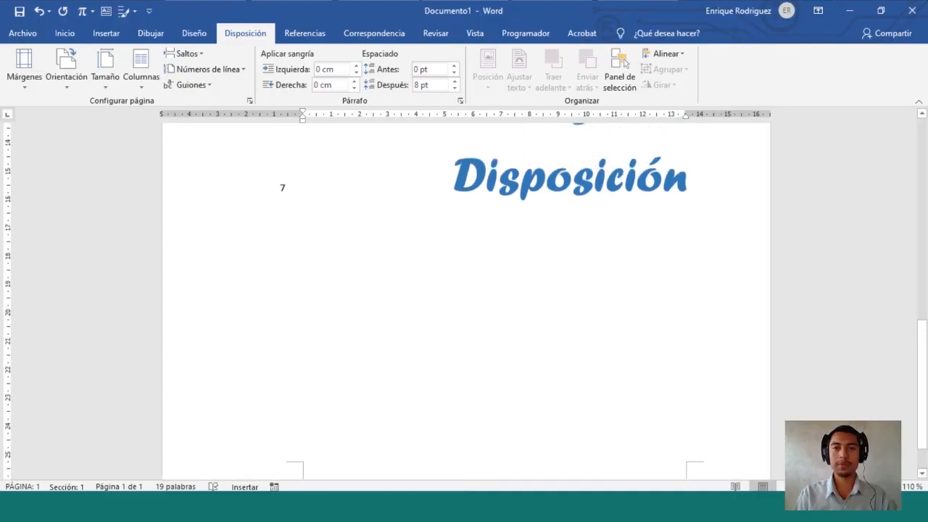
pyautogui.scroll(5, 464, 290)
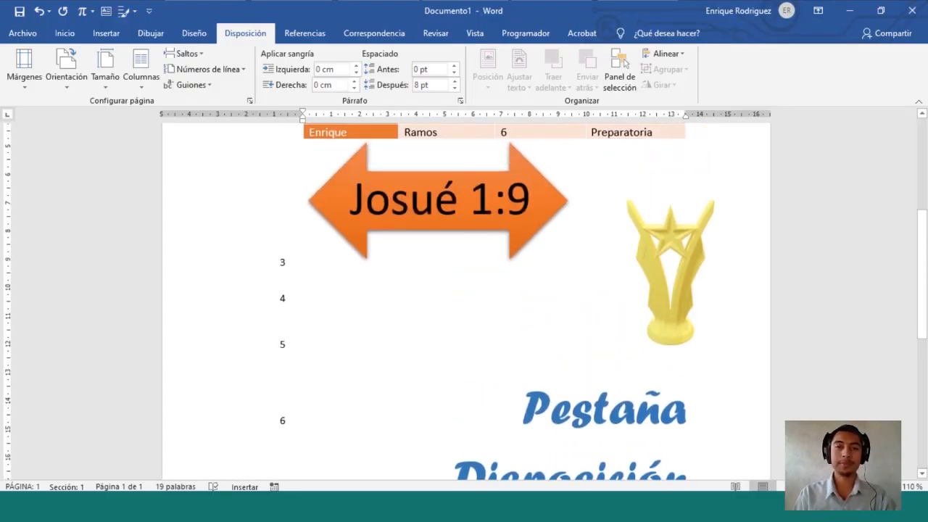